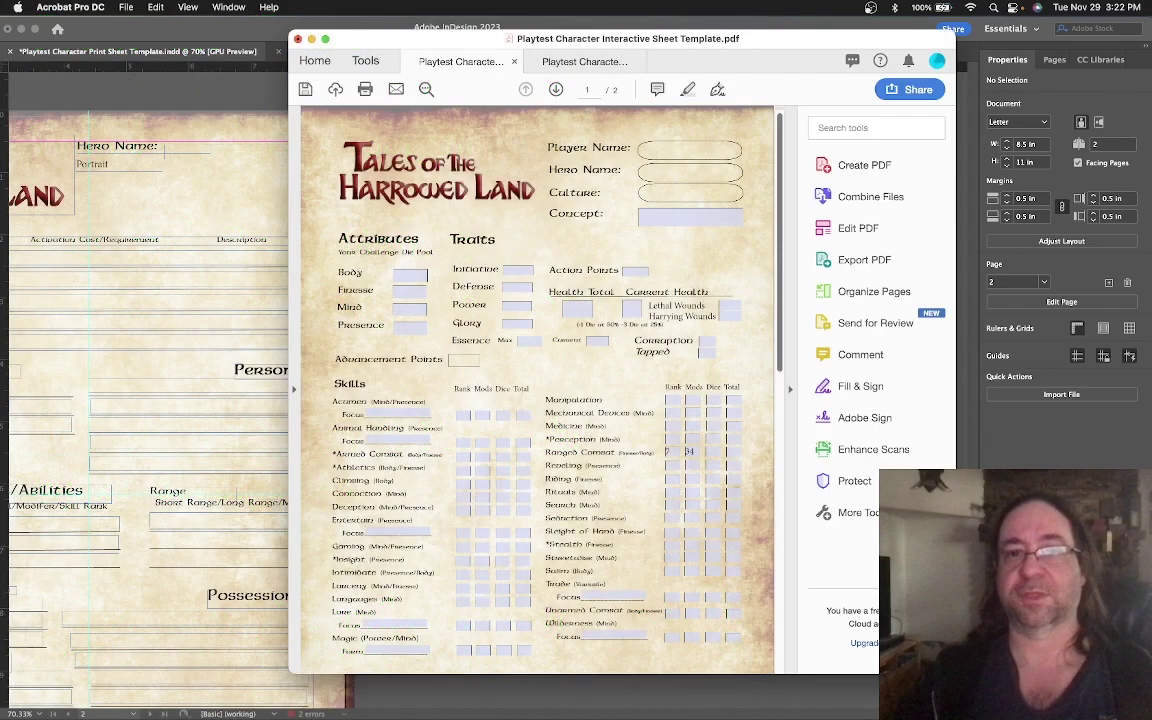
Scroll through pages 1 and 2 of the print sheet PDF, then return to the interactive sheet
{"action": "left_click", "coordinate": [595, 63]}
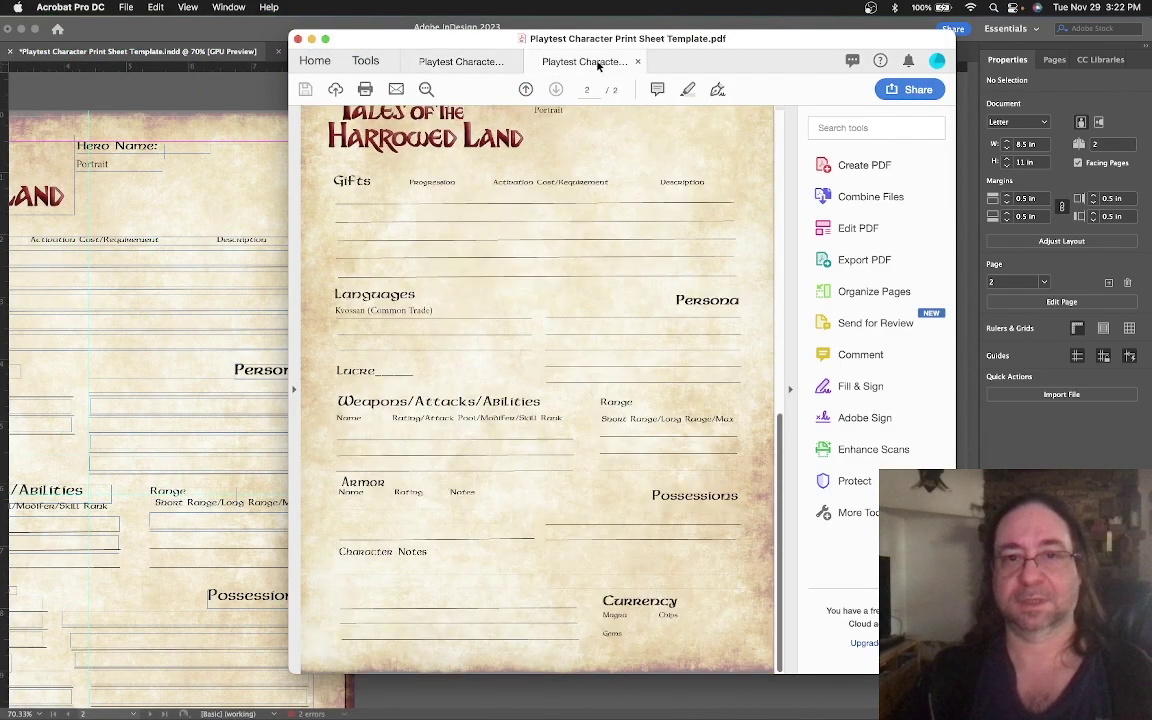
{"action": "scroll", "coordinate": [669, 425], "scroll_direction": "up", "scroll_amount": 15}
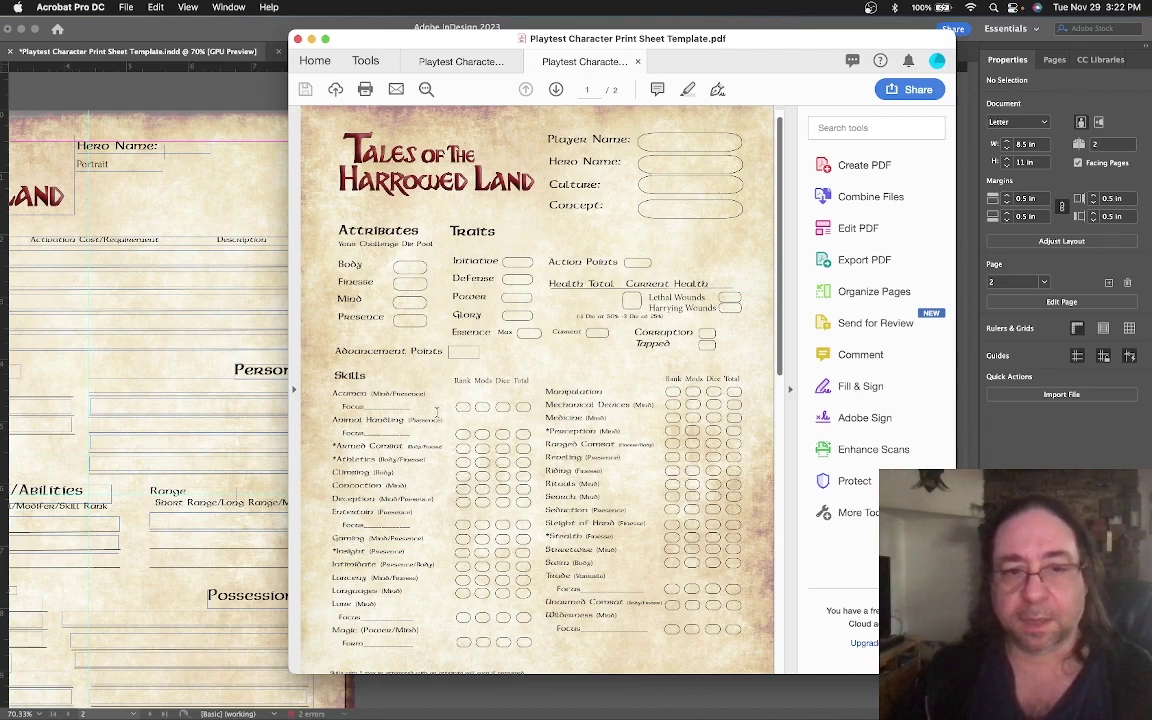
{"action": "scroll", "coordinate": [537, 390], "scroll_direction": "down", "scroll_amount": 10}
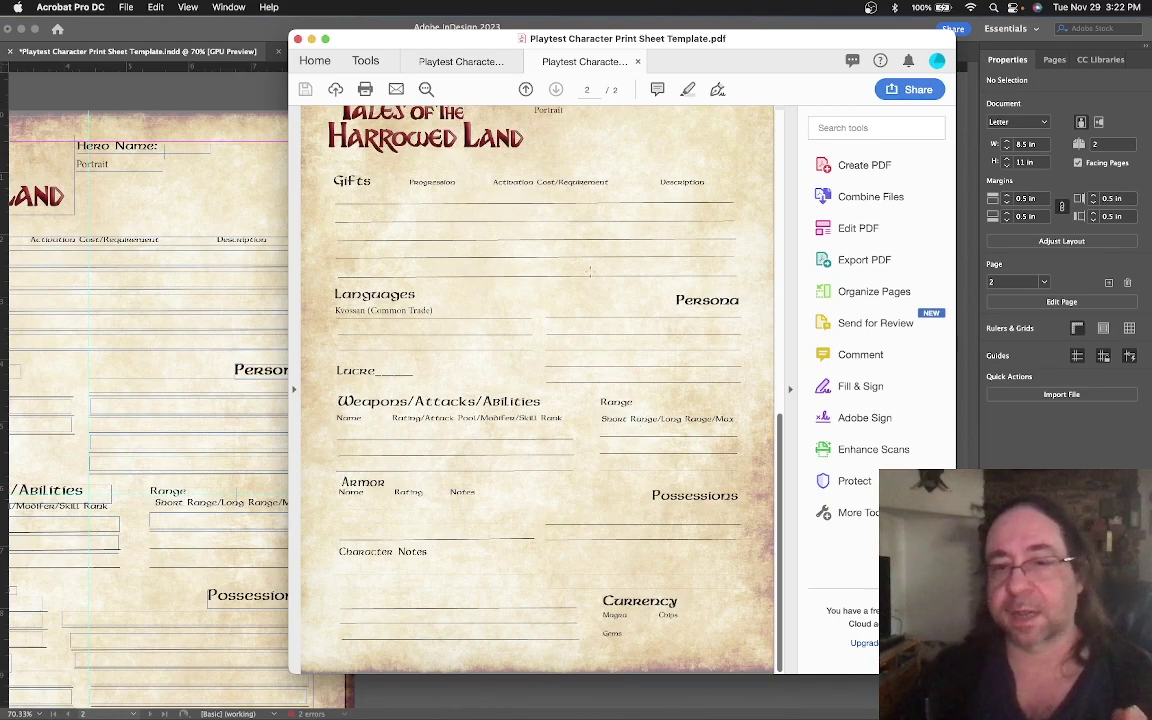
{"action": "left_click", "coordinate": [440, 62]}
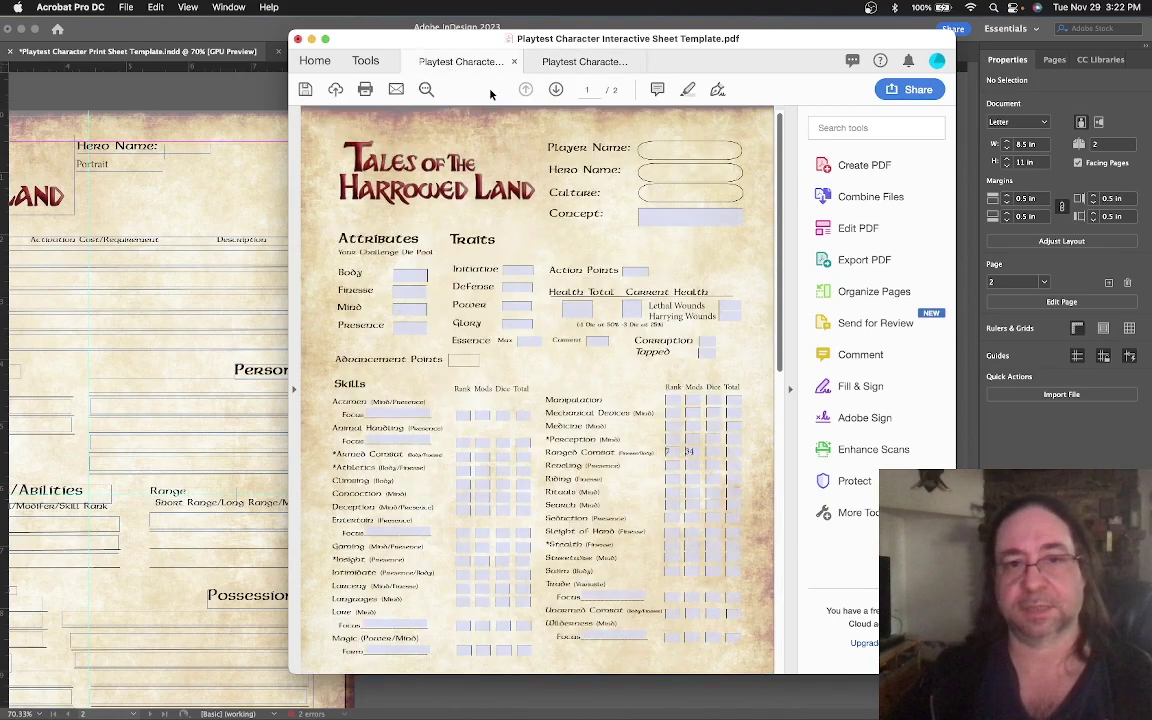
{"action": "left_click", "coordinate": [560, 62]}
Bring InDesign forward and jump to page 1 of the character sheet layout
{"action": "left_click", "coordinate": [236, 105]}
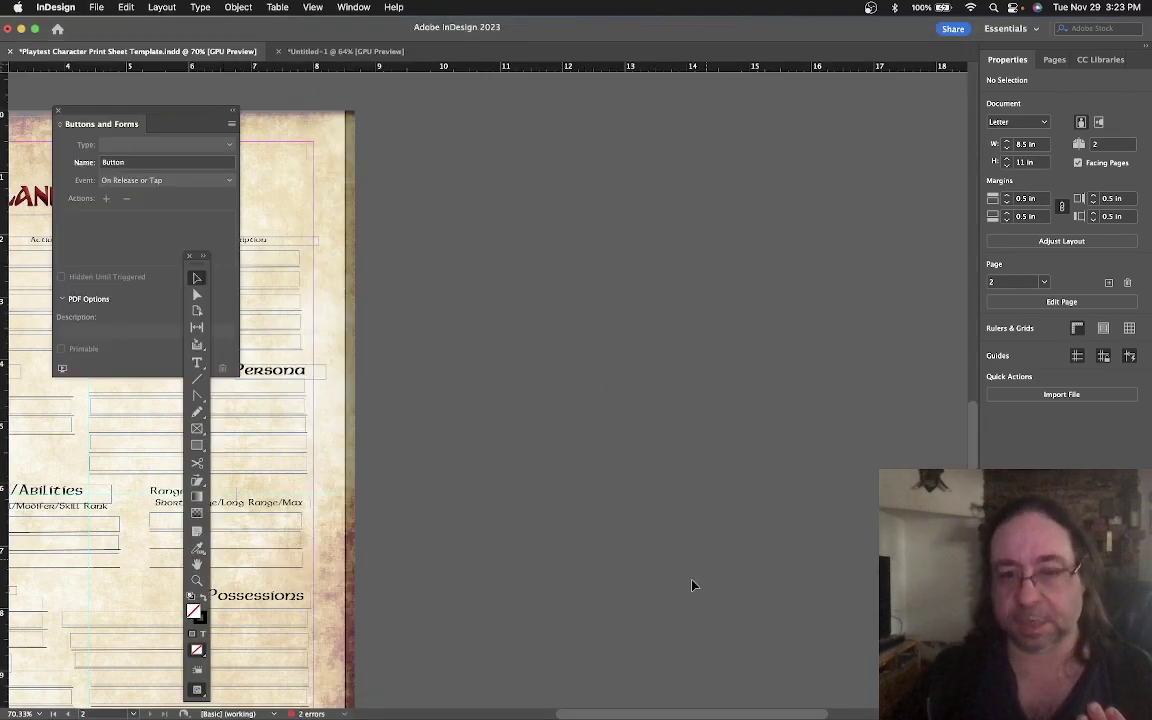
{"action": "key", "text": "shift+Page_Up"}
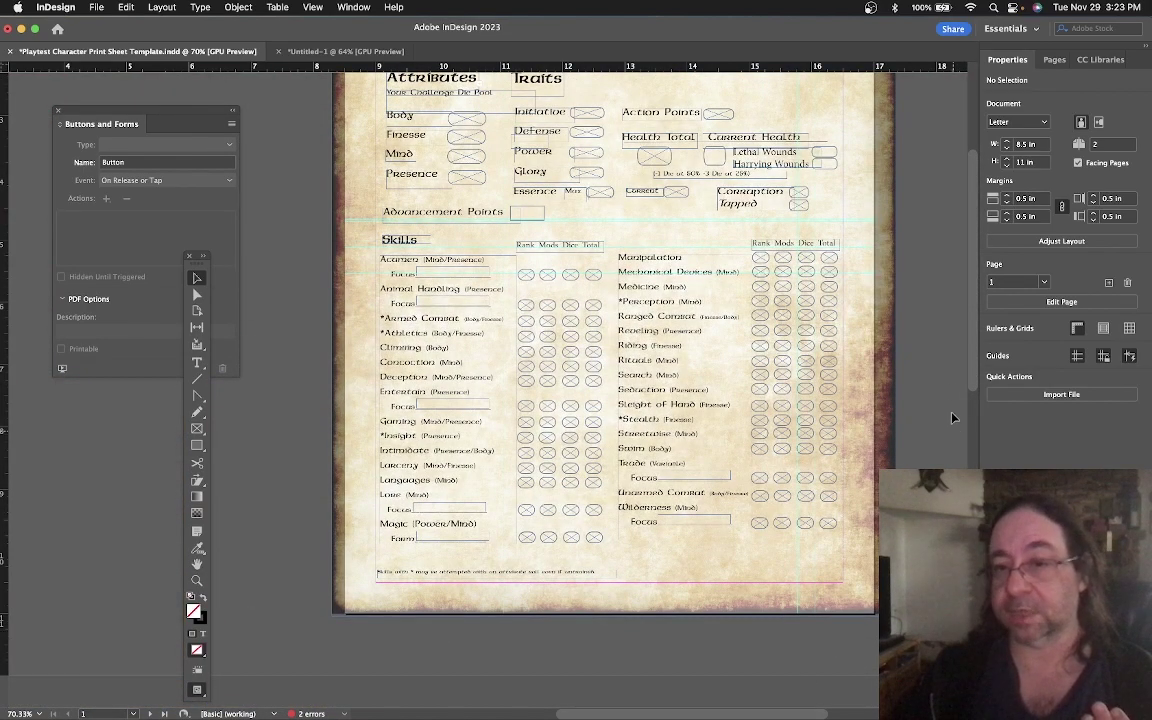
{"action": "scroll", "coordinate": [952, 418], "scroll_direction": "up", "scroll_amount": 3}
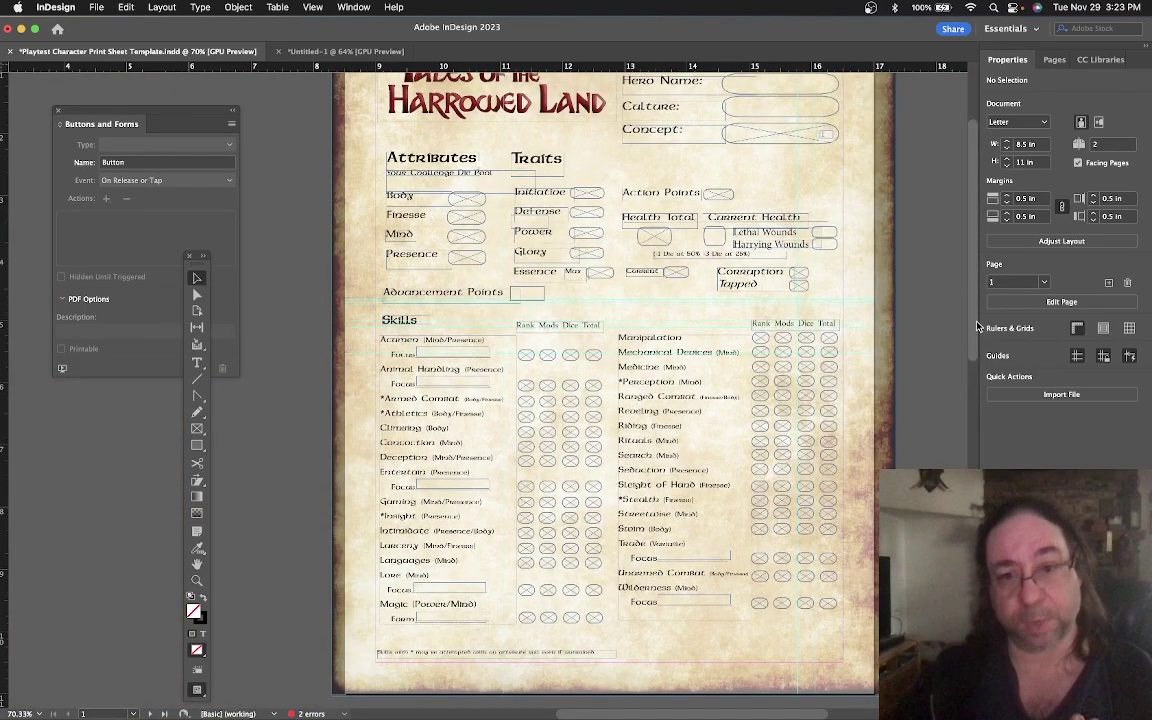
{"action": "scroll", "coordinate": [977, 326], "scroll_direction": "up", "scroll_amount": 1}
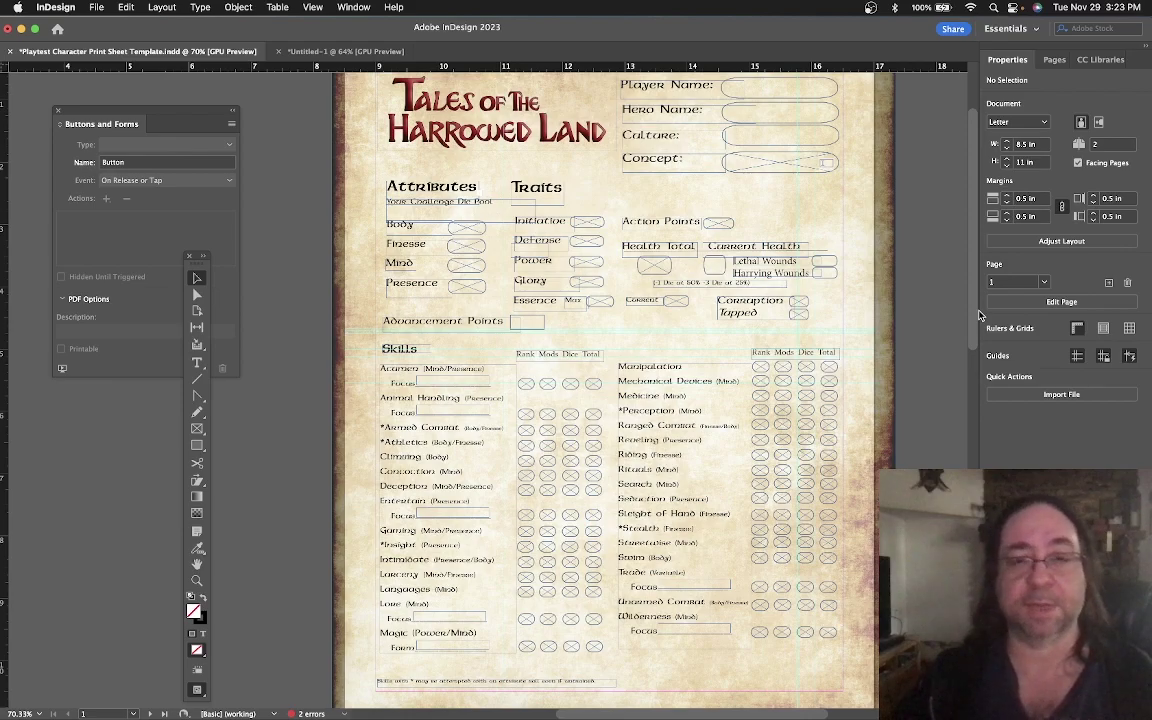
{"action": "scroll", "coordinate": [979, 316], "scroll_direction": "up", "scroll_amount": 2}
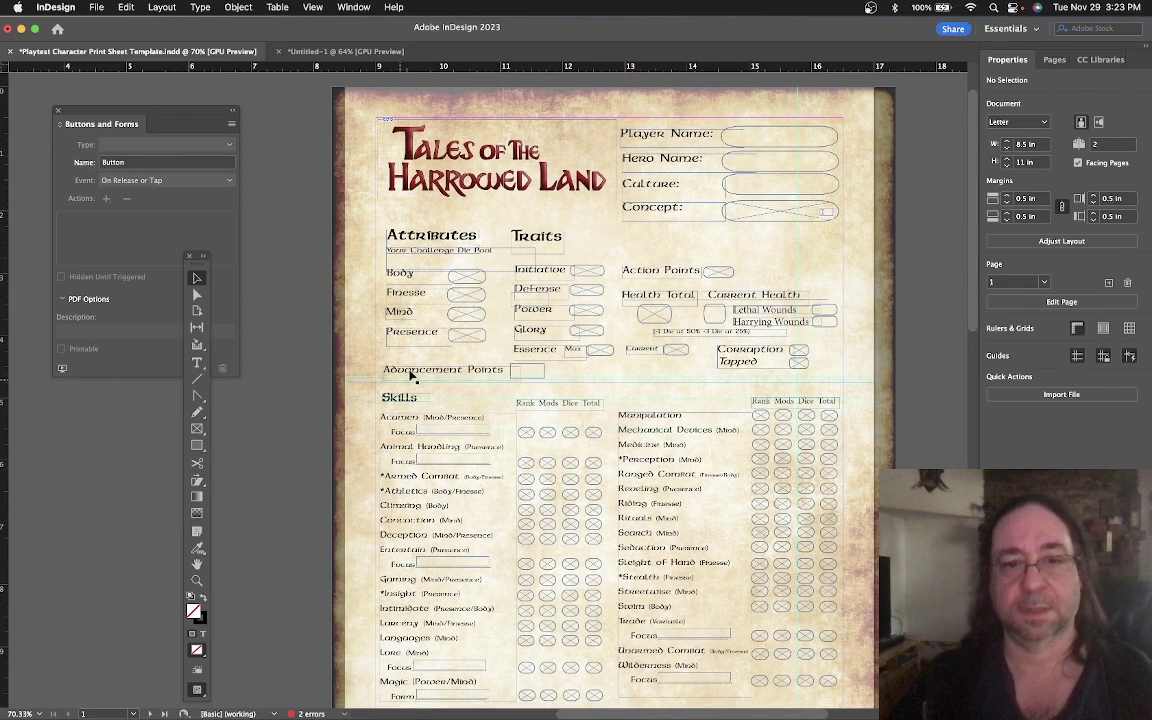
Inspect the Player Name frame and the Skills dice and Rank circle fields for form settings
{"action": "left_click", "coordinate": [788, 145]}
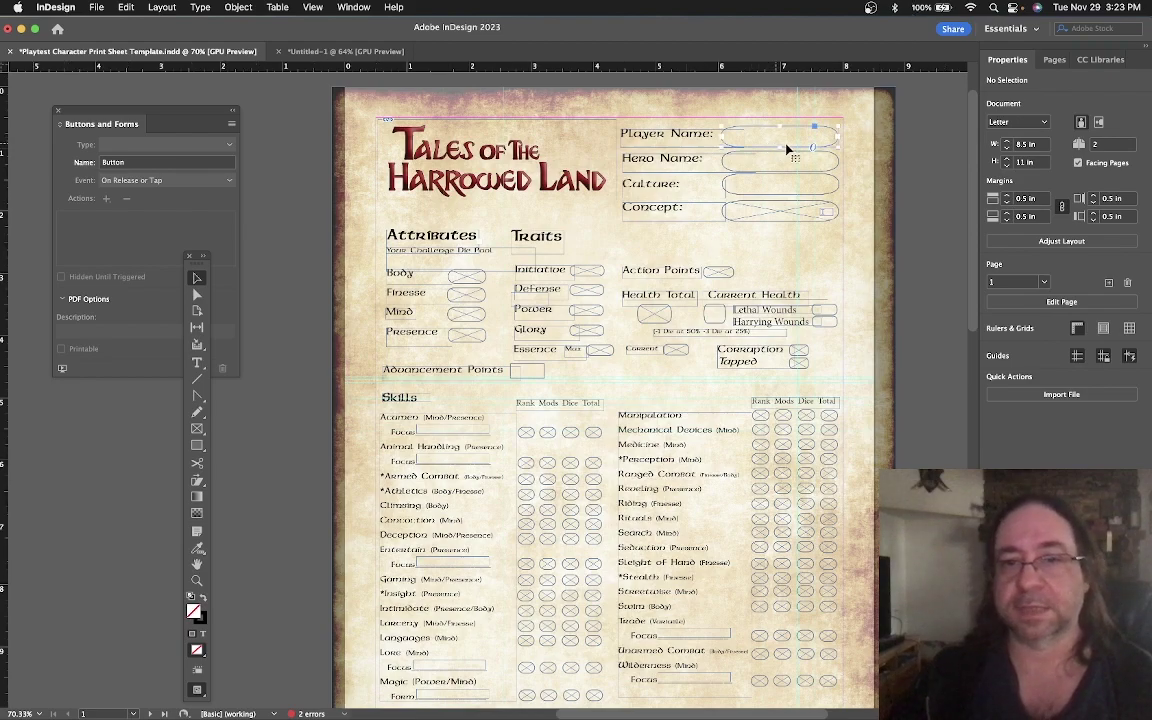
{"action": "left_click", "coordinate": [799, 190]}
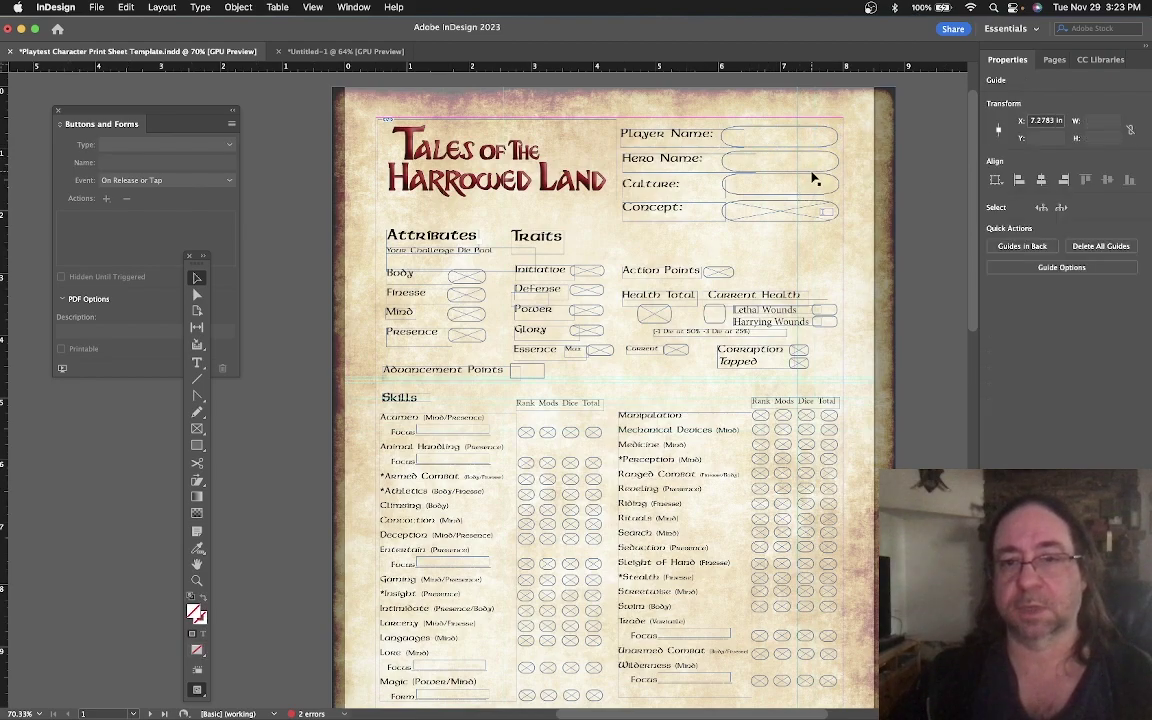
{"action": "left_click", "coordinate": [818, 145]}
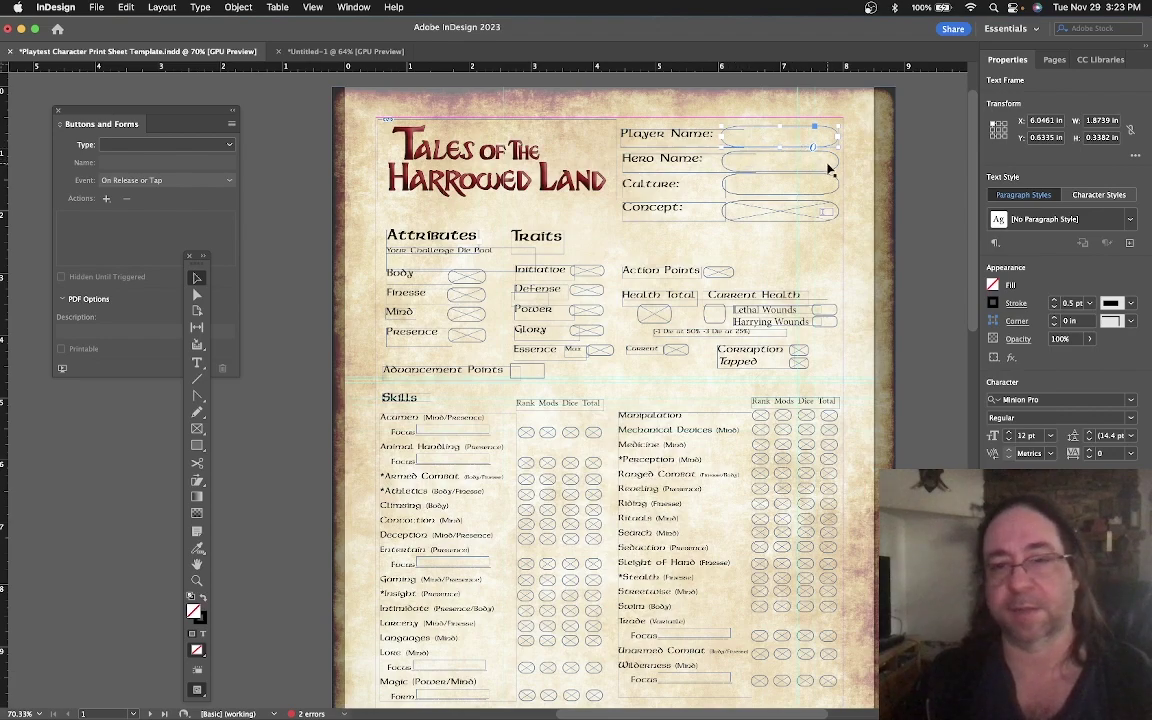
{"action": "left_click", "coordinate": [571, 432]}
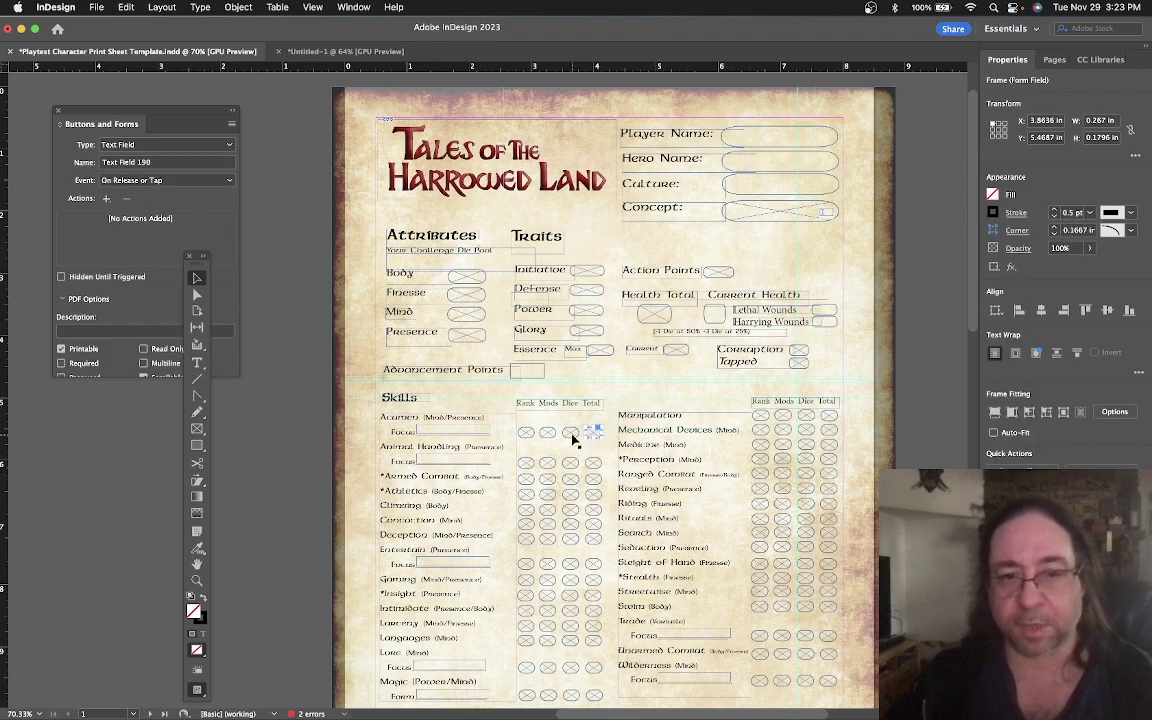
{"action": "left_click", "coordinate": [526, 432]}
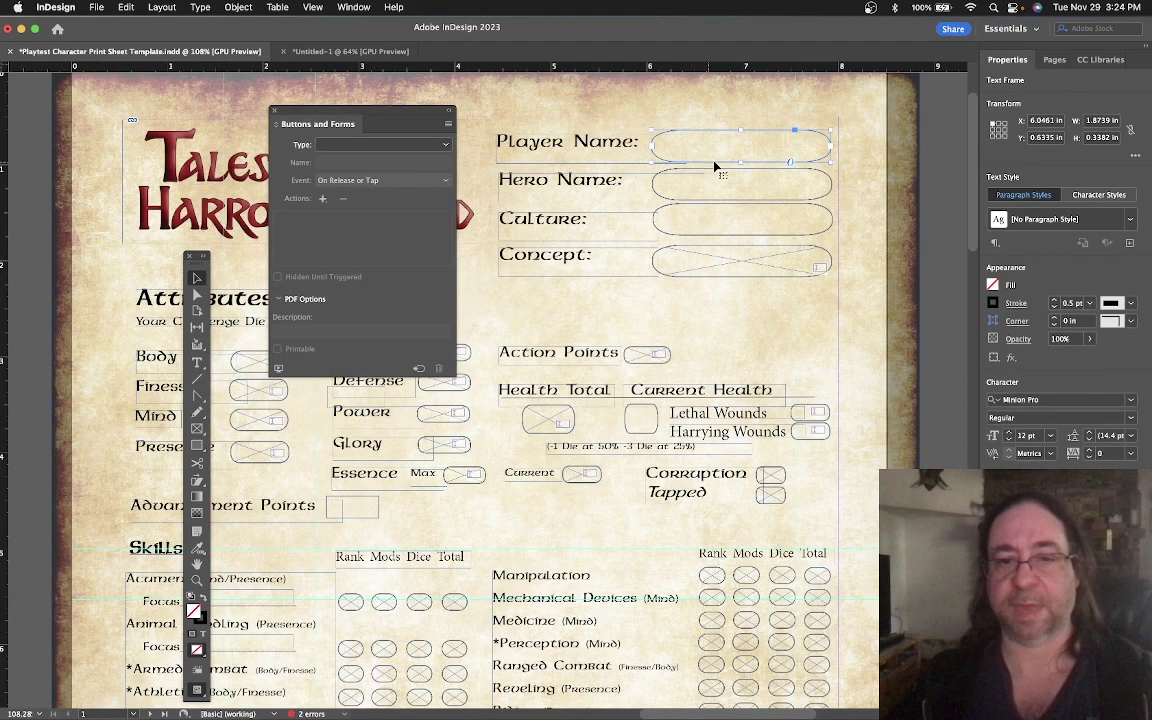
Convert the Player Name frame using Interactive > Convert to Text Field
{"action": "right_click", "coordinate": [707, 148]}
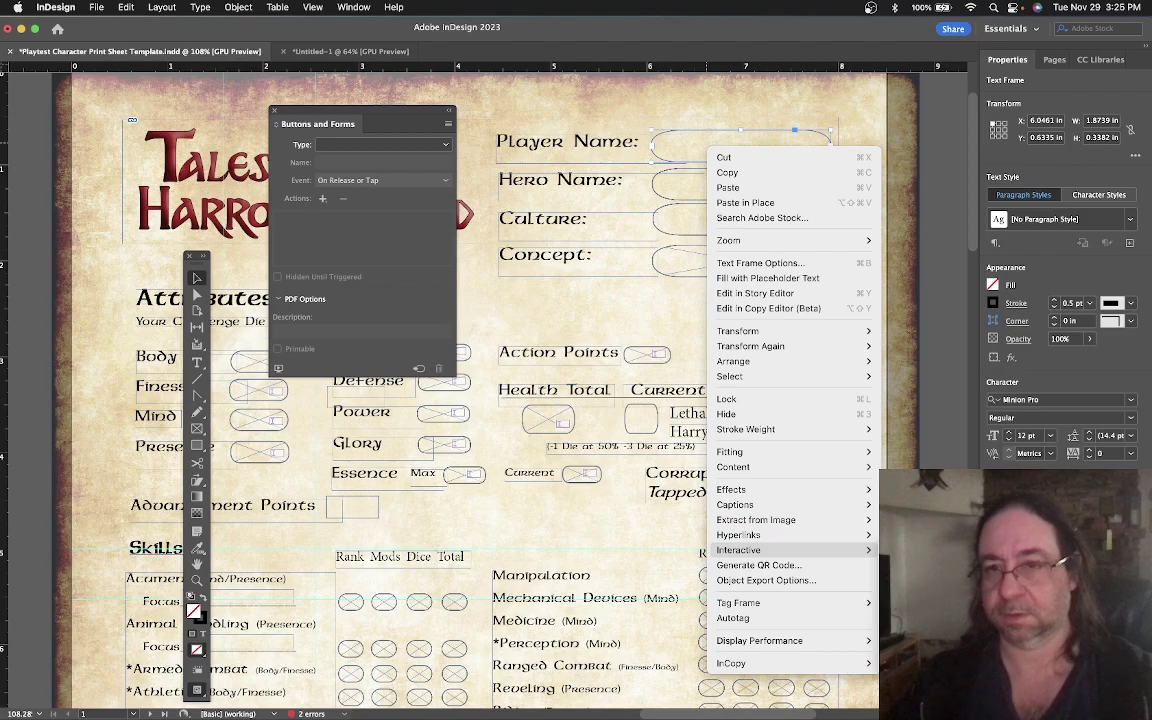
{"action": "left_click", "coordinate": [380, 145]}
{"action": "left_click", "coordinate": [380, 145]}
{"action": "left_click", "coordinate": [350, 146]}
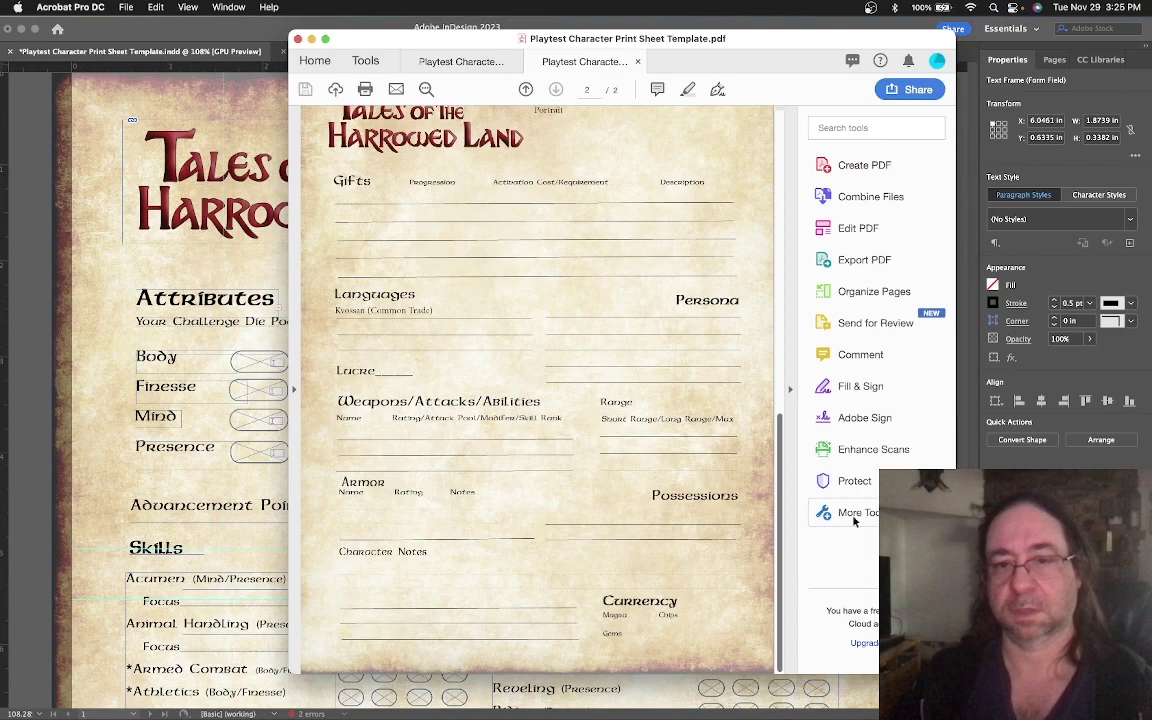
Scroll back to page 1 and switch to the Interactive Sheet PDF
{"action": "scroll", "coordinate": [779, 510], "scroll_direction": "up", "scroll_amount": 15}
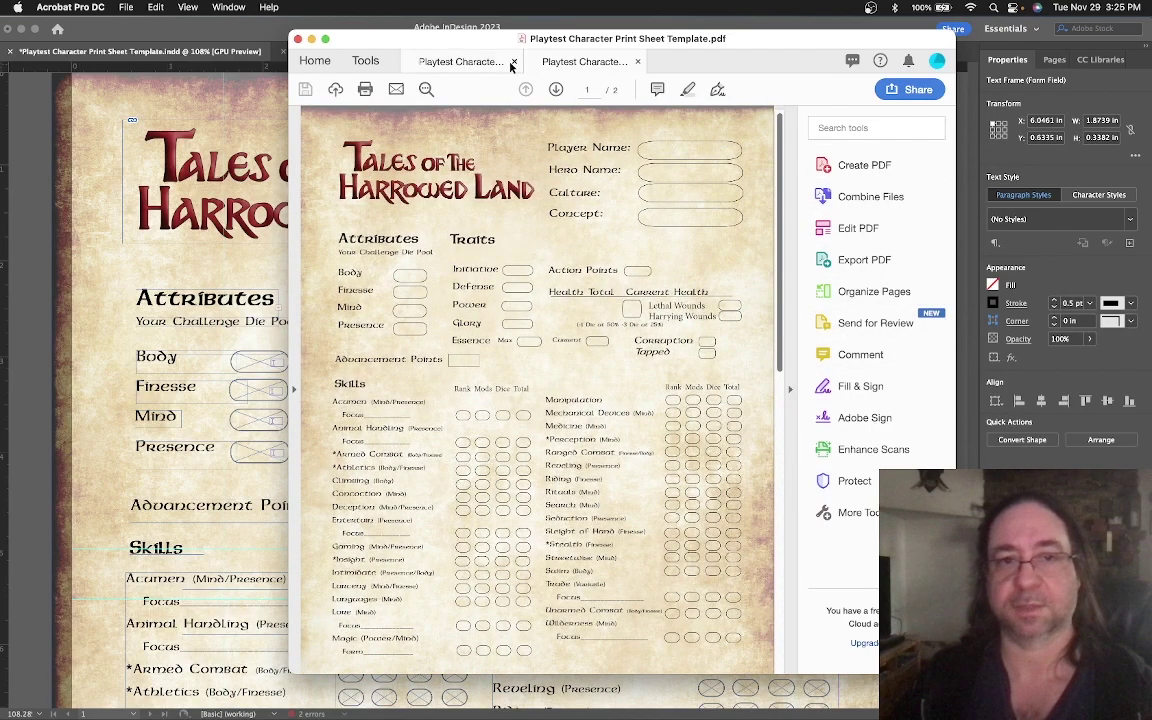
{"action": "left_click", "coordinate": [461, 61]}
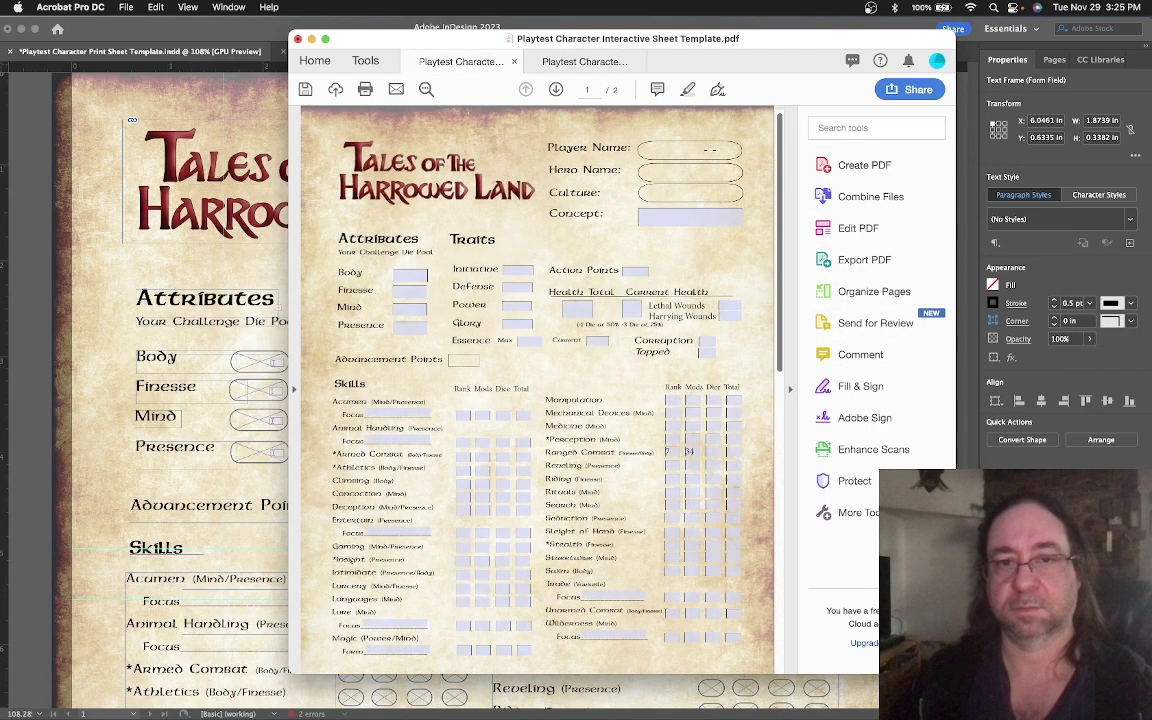
Export the layout as Adobe PDF (Interactive), replacing Playtest Character Print Sheet Template.pdf
{"action": "left_click", "coordinate": [264, 179]}
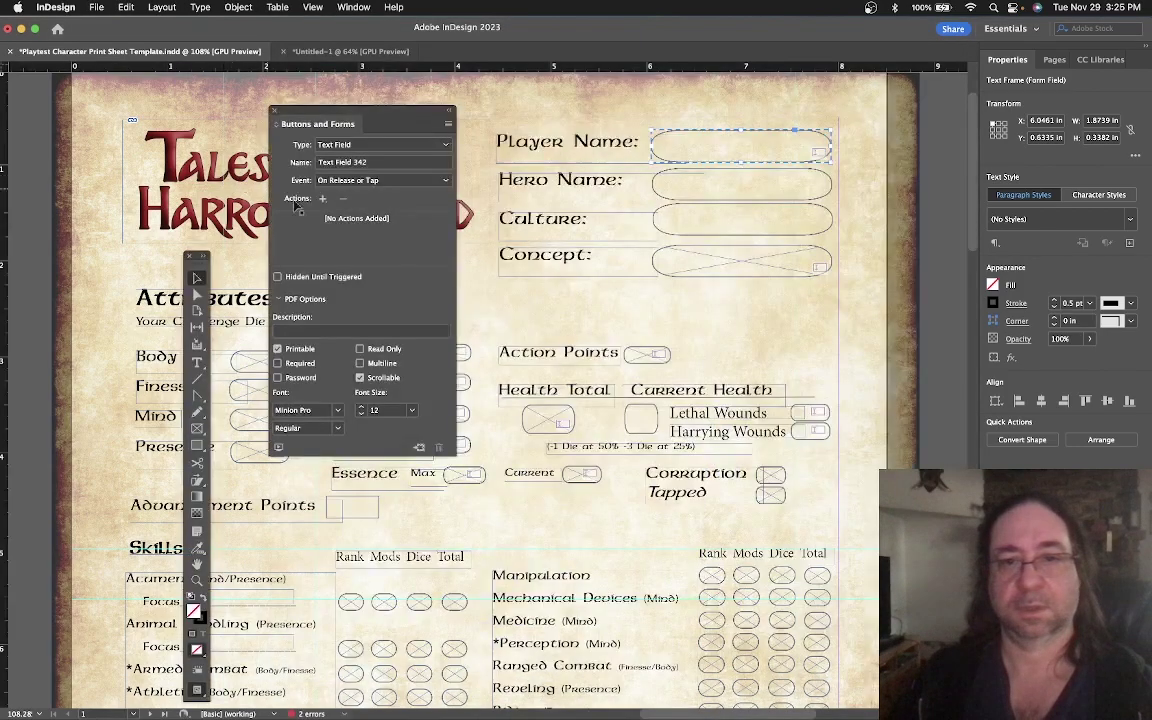
{"action": "left_click", "coordinate": [600, 100]}
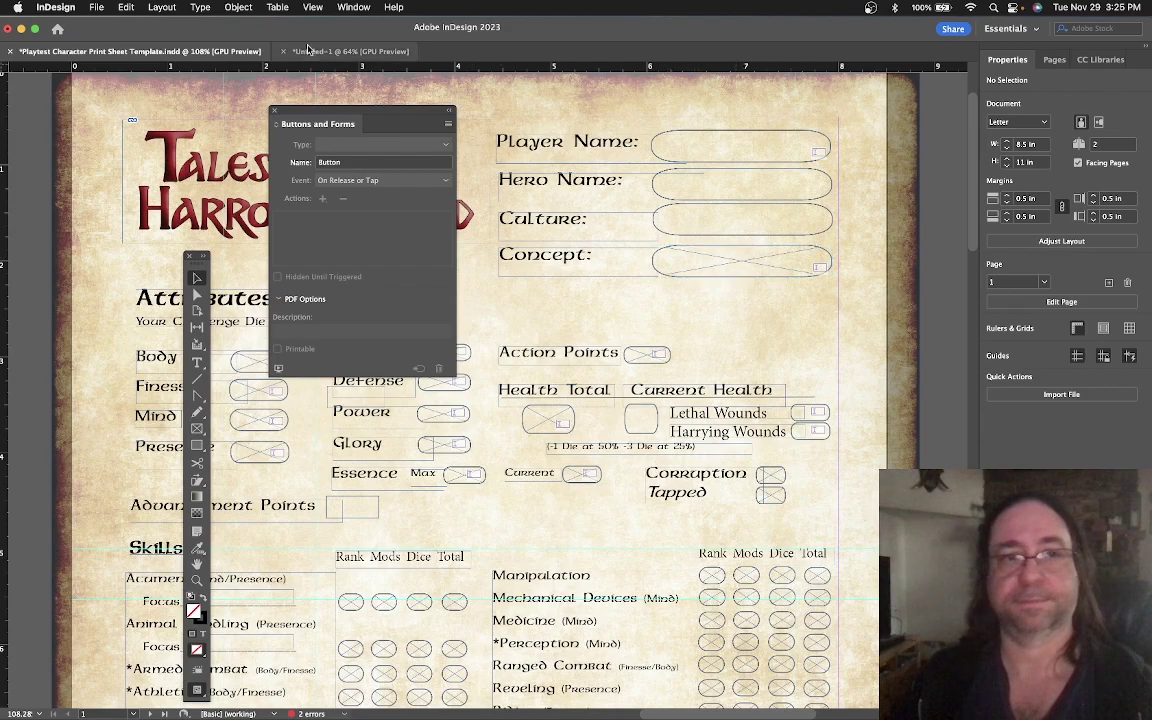
{"action": "left_click", "coordinate": [96, 7]}
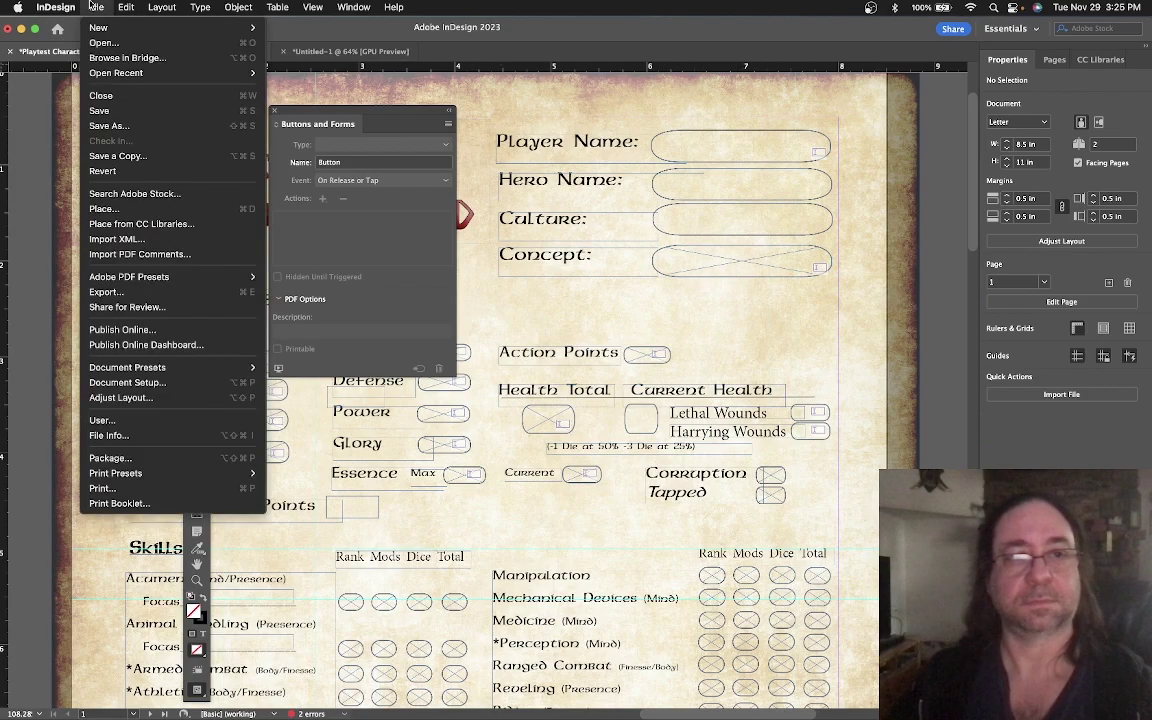
{"action": "left_click", "coordinate": [133, 292]}
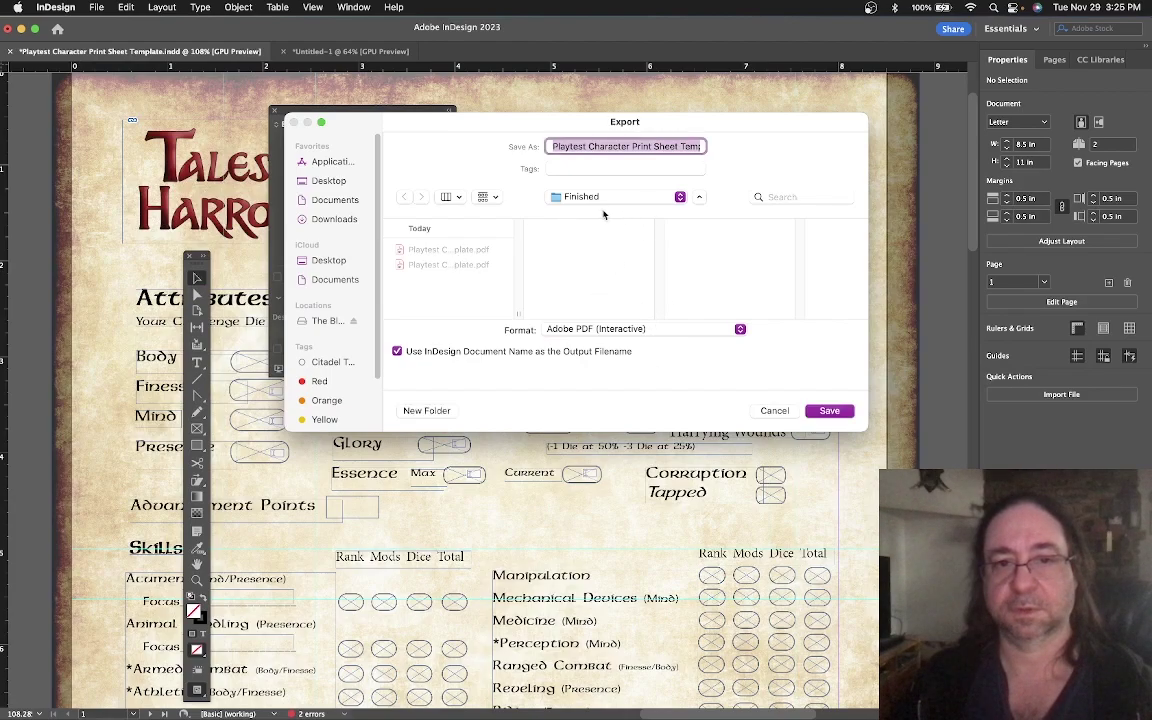
{"action": "left_click", "coordinate": [826, 411]}
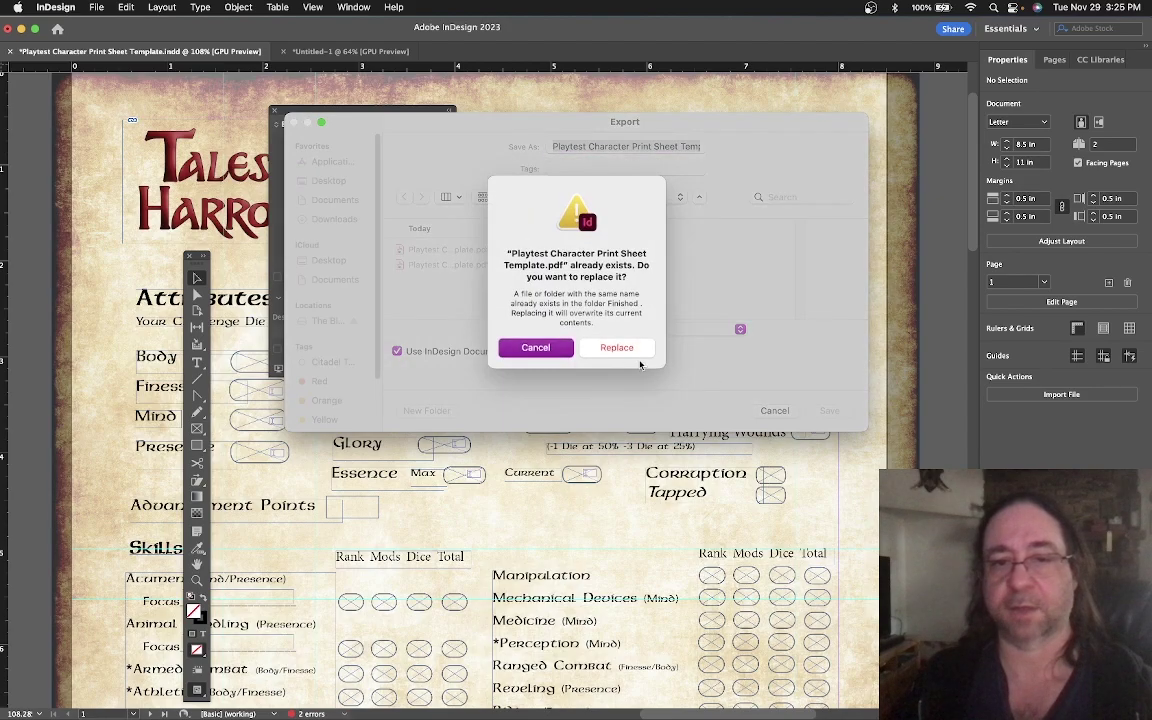
{"action": "left_click", "coordinate": [620, 350]}
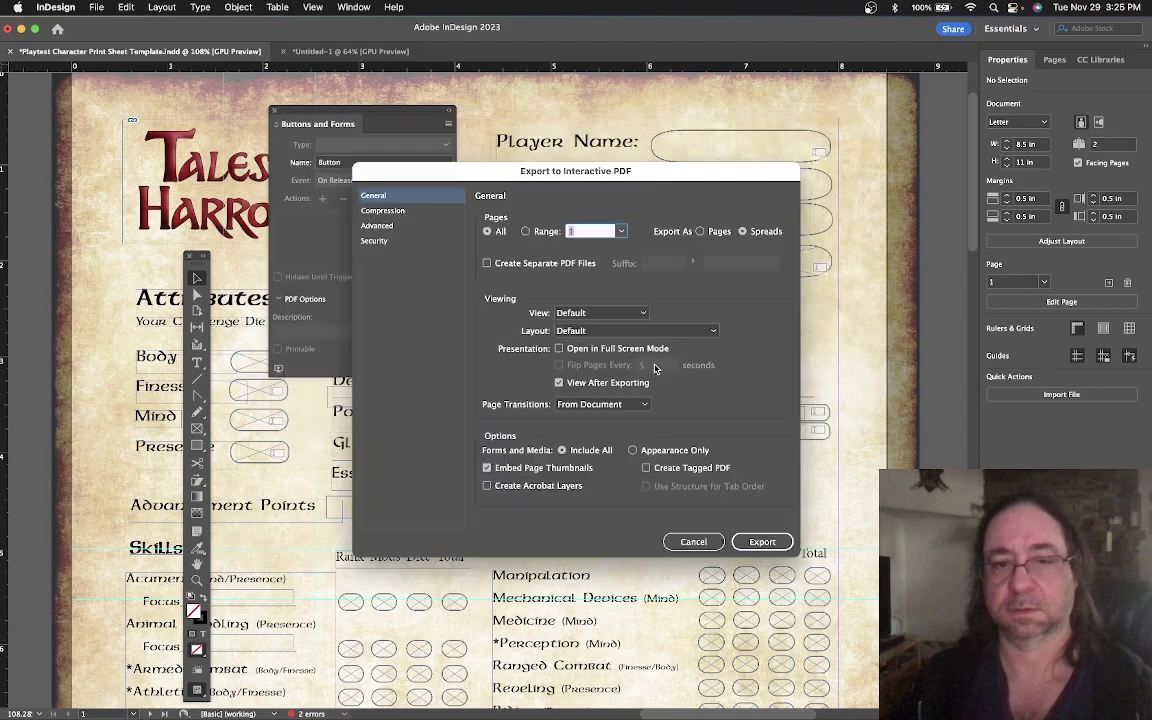
{"action": "left_click", "coordinate": [755, 543]}
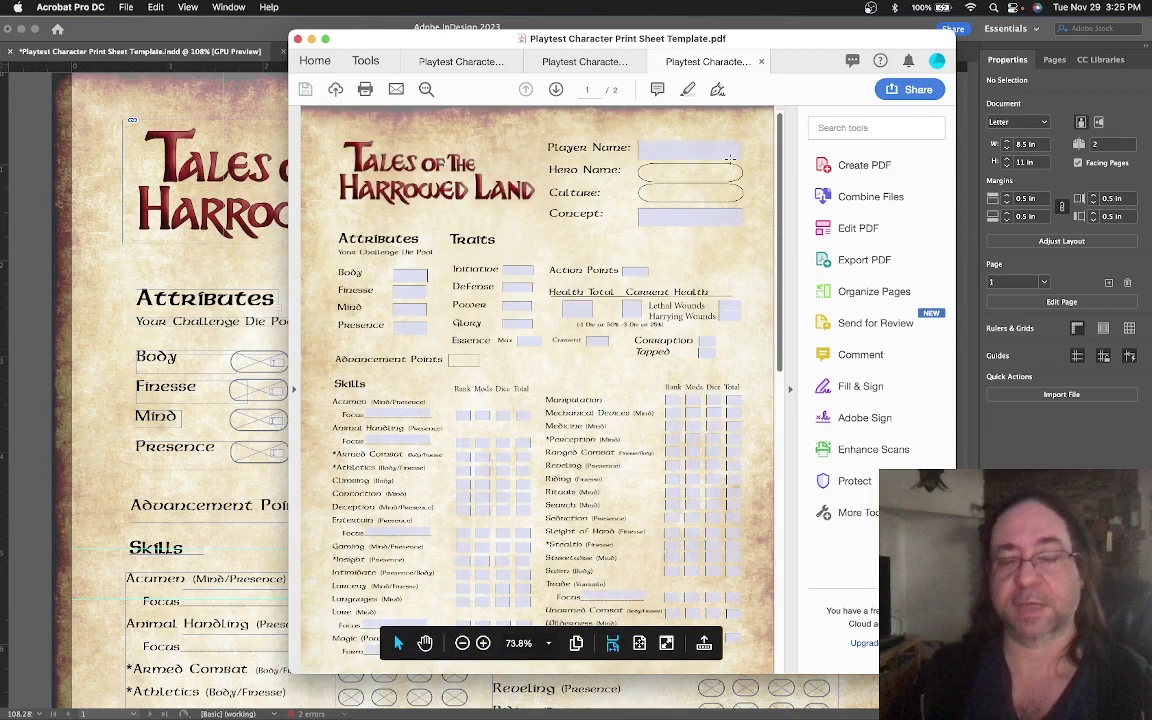
Close the old interactive sheet PDF without saving its changes
{"action": "left_click", "coordinate": [660, 150]}
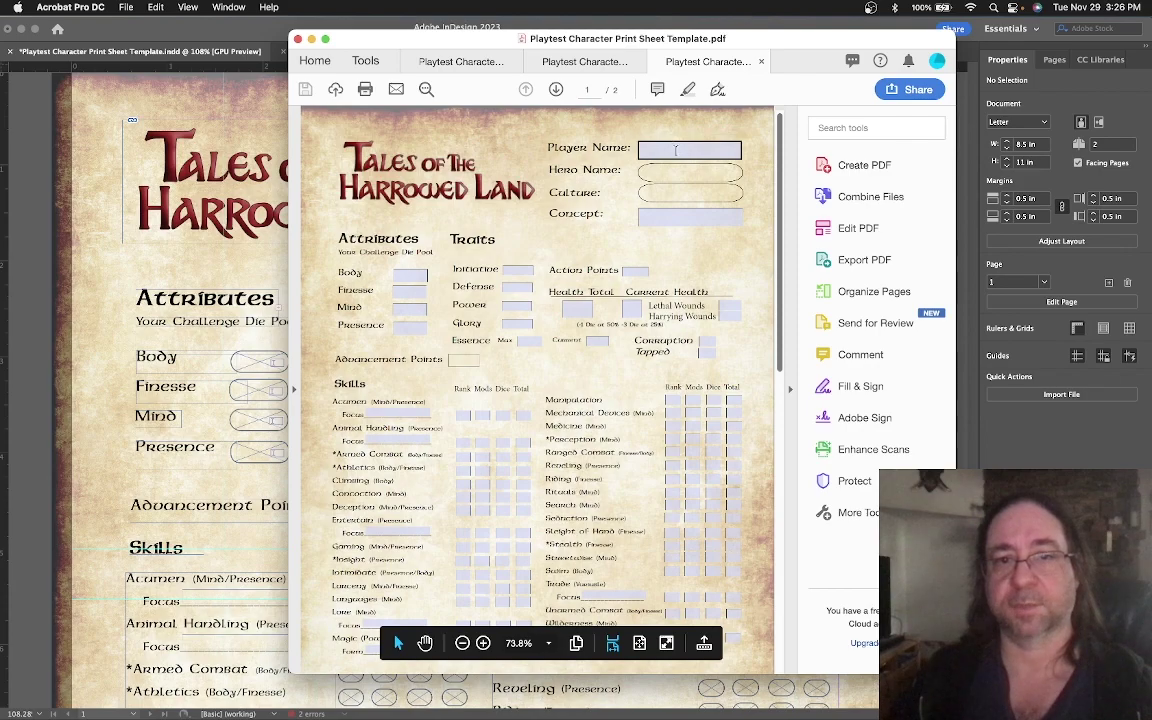
{"action": "left_click", "coordinate": [496, 63]}
{"action": "left_click", "coordinate": [515, 62]}
{"action": "left_click", "coordinate": [585, 322]}
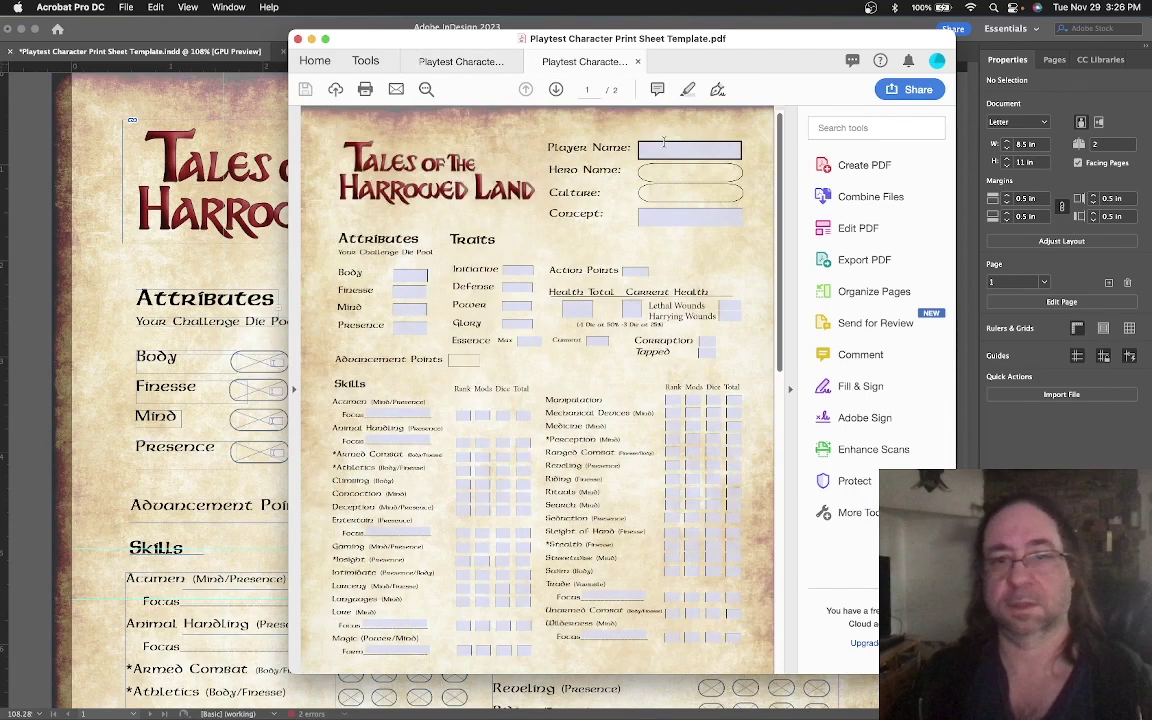
Test the Player Name field with 'Gozgar the Destroyer', then close the test copy without saving
{"action": "left_click", "coordinate": [670, 148]}
{"action": "type", "text": "Gozgar the De"}
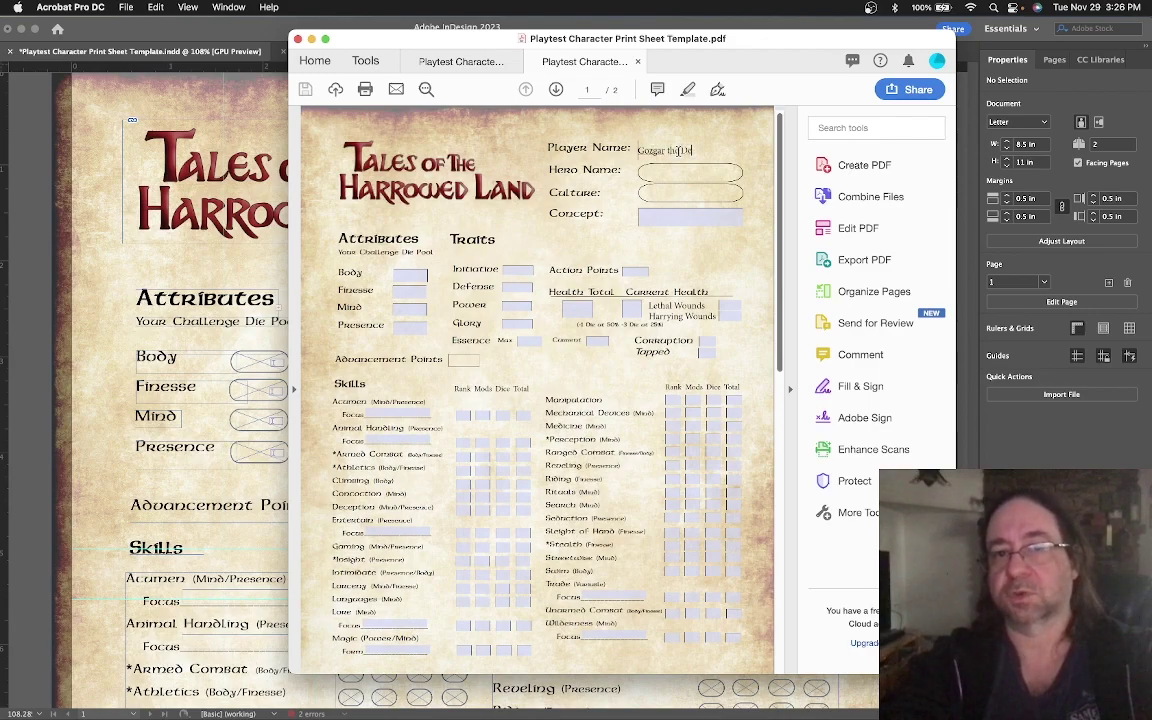
{"action": "type", "text": "stroyer"}
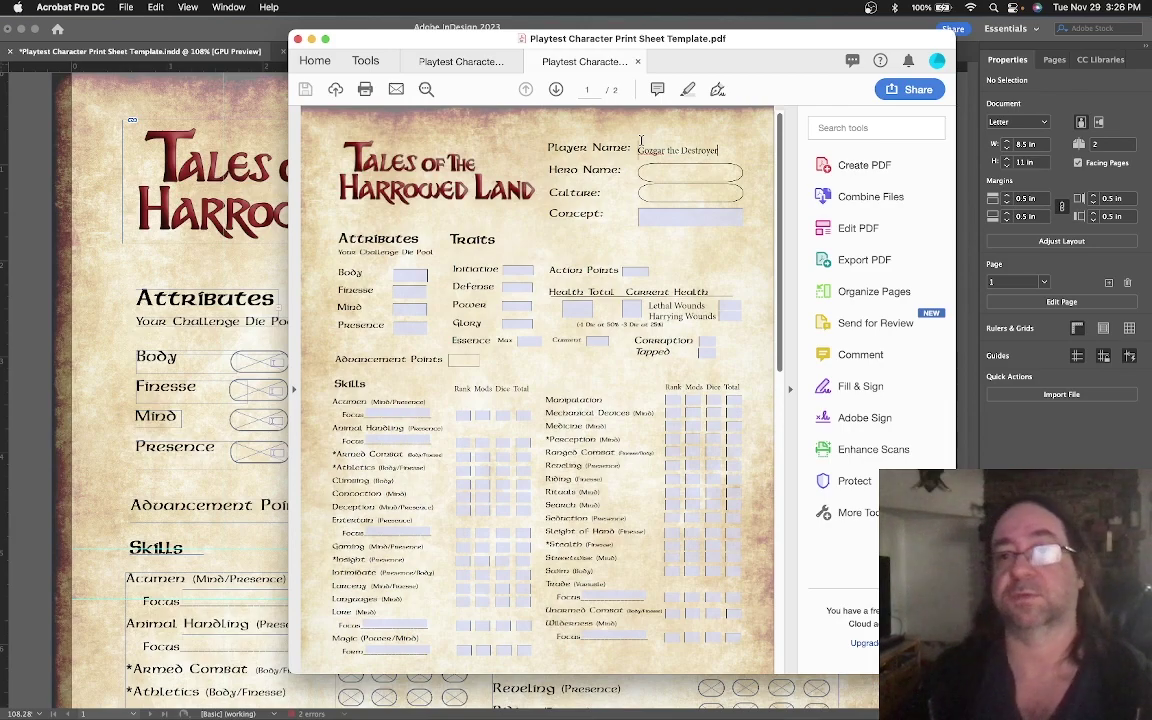
{"action": "left_click", "coordinate": [638, 62]}
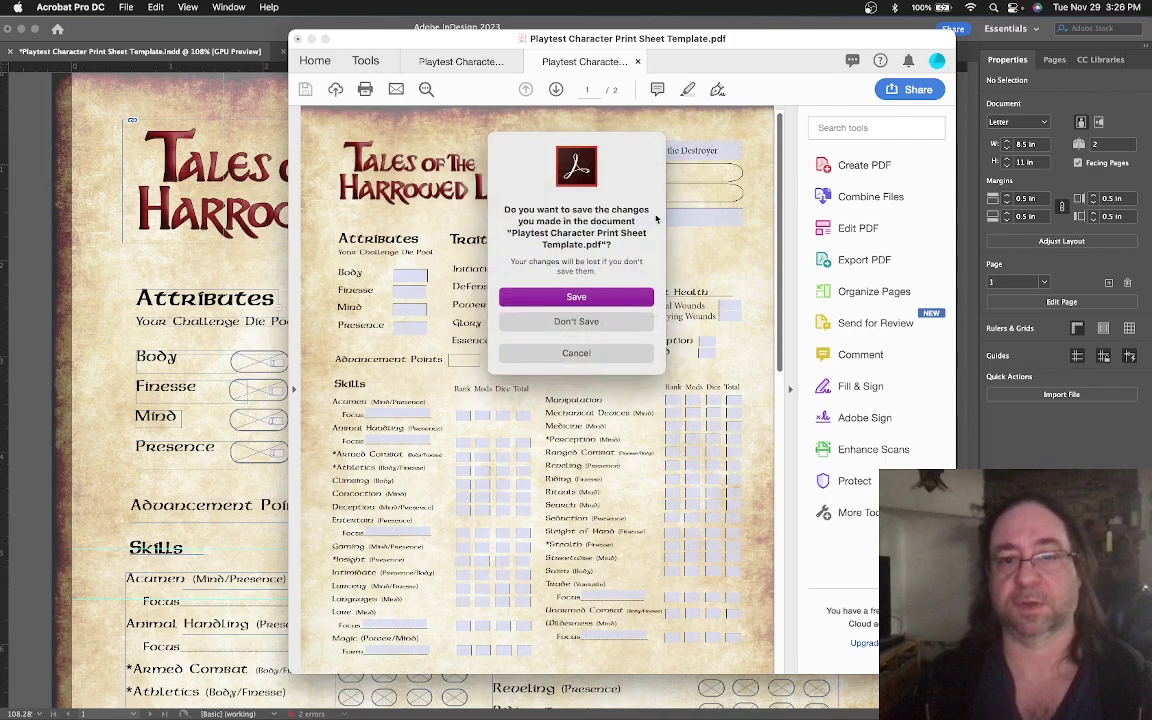
{"action": "left_click", "coordinate": [575, 322]}
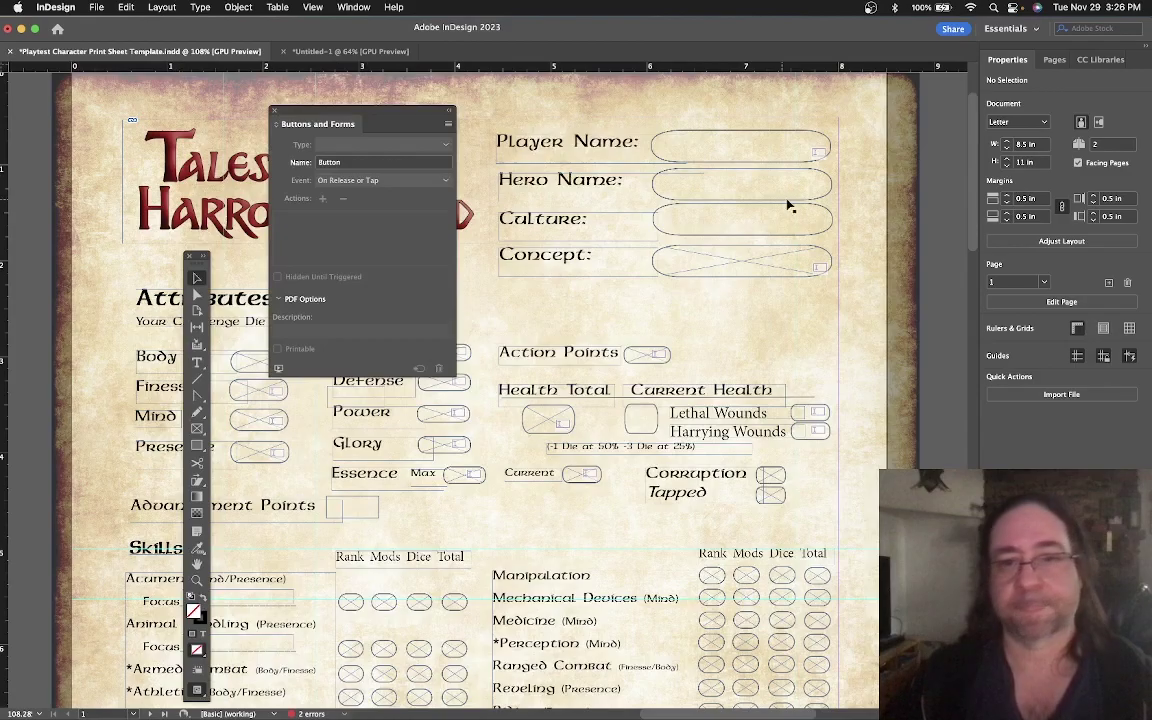
{"action": "left_click", "coordinate": [740, 181]}
{"action": "scroll", "coordinate": [861, 502], "scroll_direction": "down", "scroll_amount": 2}
{"action": "scroll", "coordinate": [861, 502], "scroll_direction": "down", "scroll_amount": 5}
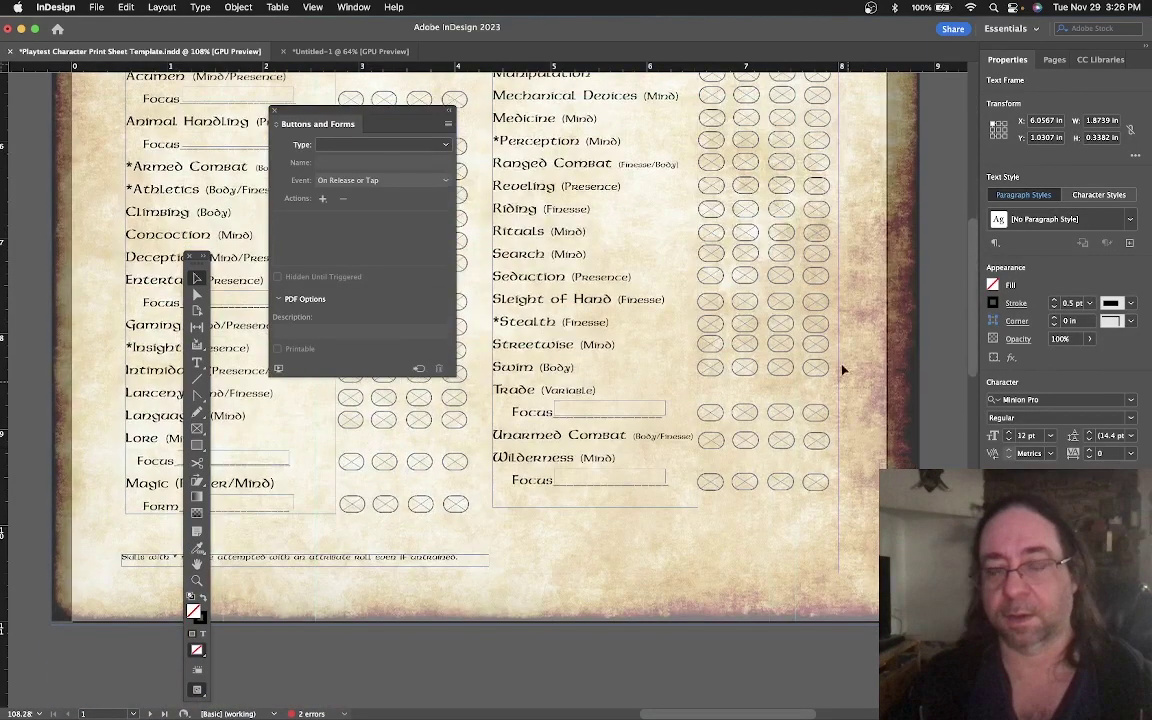
{"action": "scroll", "coordinate": [845, 375], "scroll_direction": "up", "scroll_amount": 5}
{"action": "scroll", "coordinate": [850, 440], "scroll_direction": "down", "scroll_amount": 1}
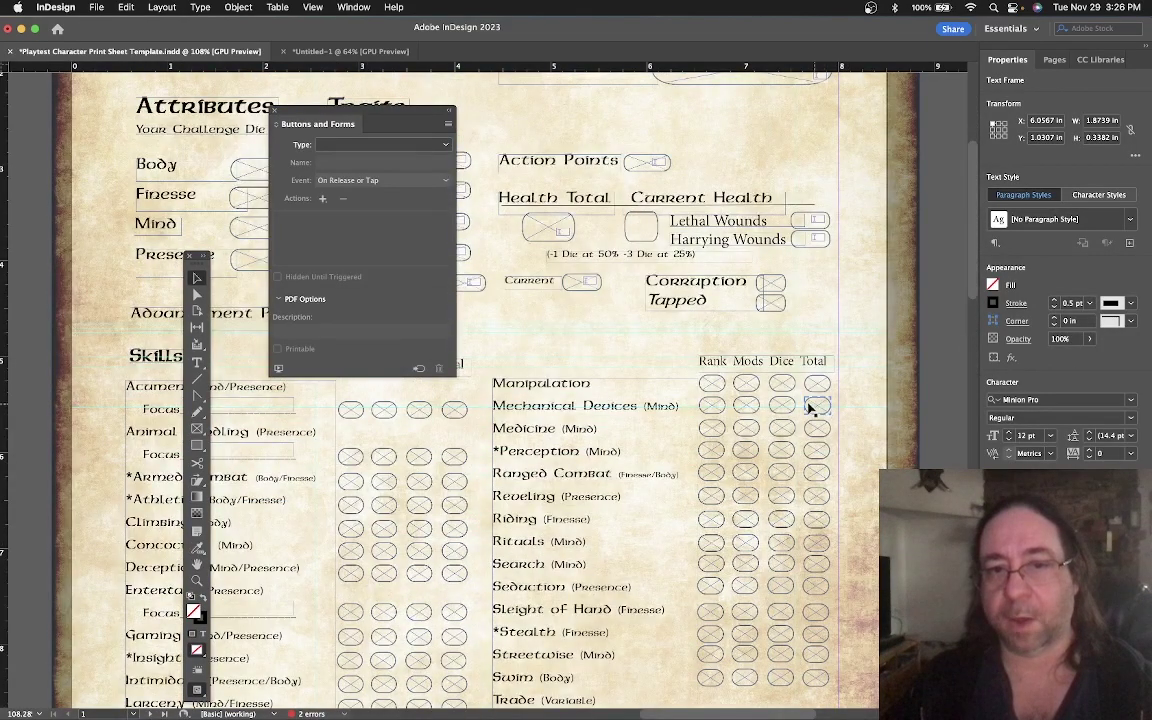
{"action": "left_click", "coordinate": [745, 383]}
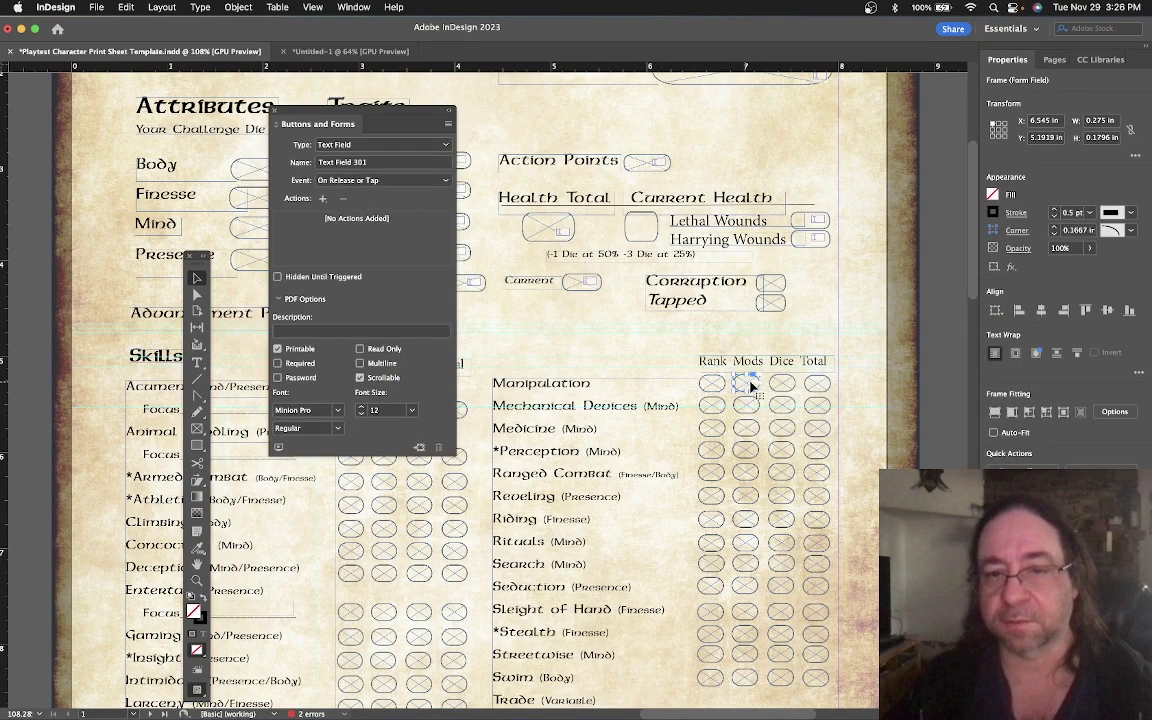
{"action": "left_click", "coordinate": [817, 383]}
{"action": "left_click", "coordinate": [817, 405]}
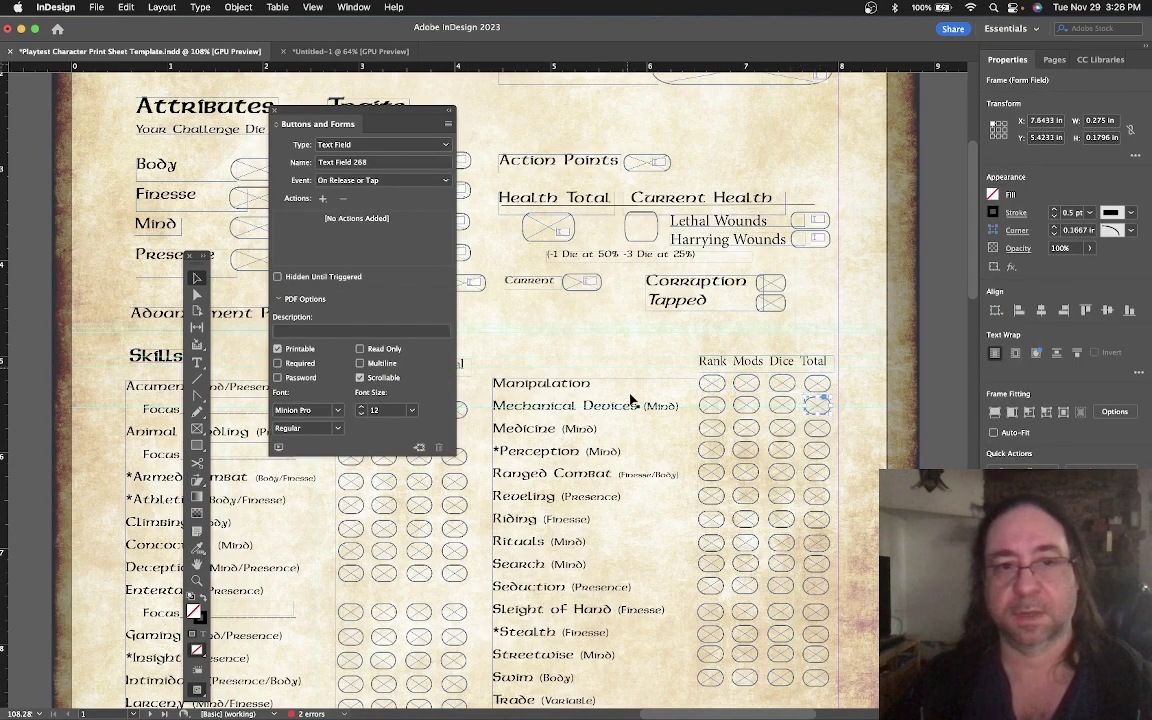
{"action": "left_click", "coordinate": [711, 405]}
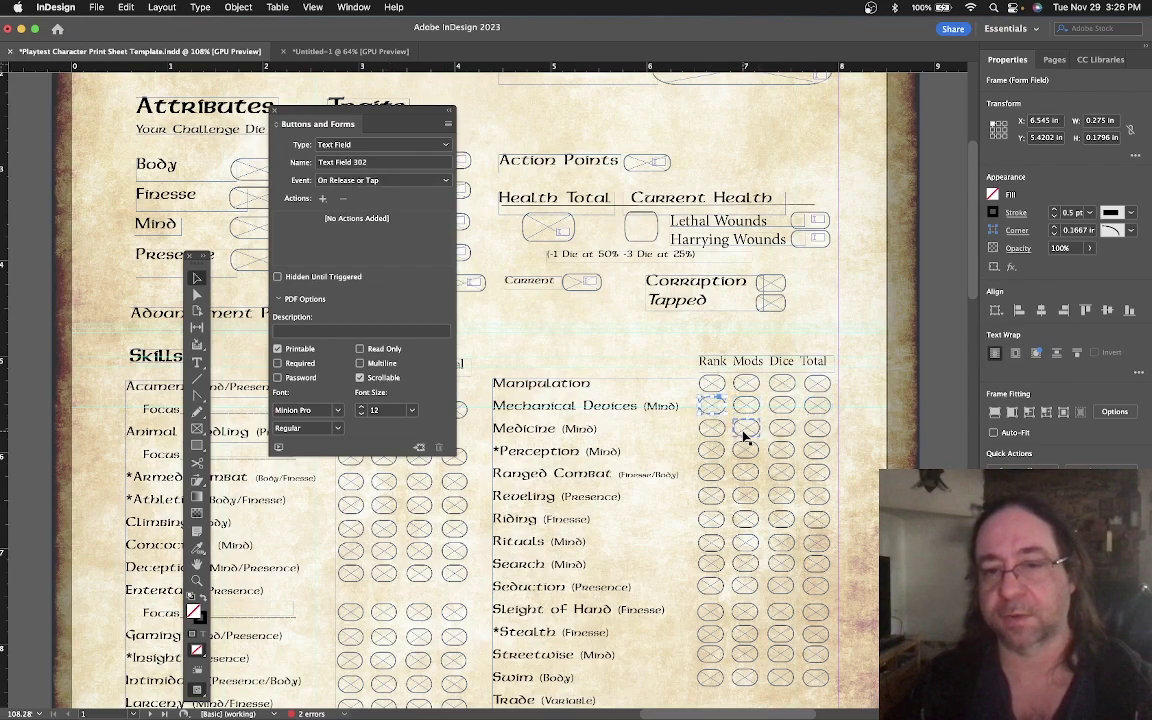
{"action": "left_click", "coordinate": [782, 428]}
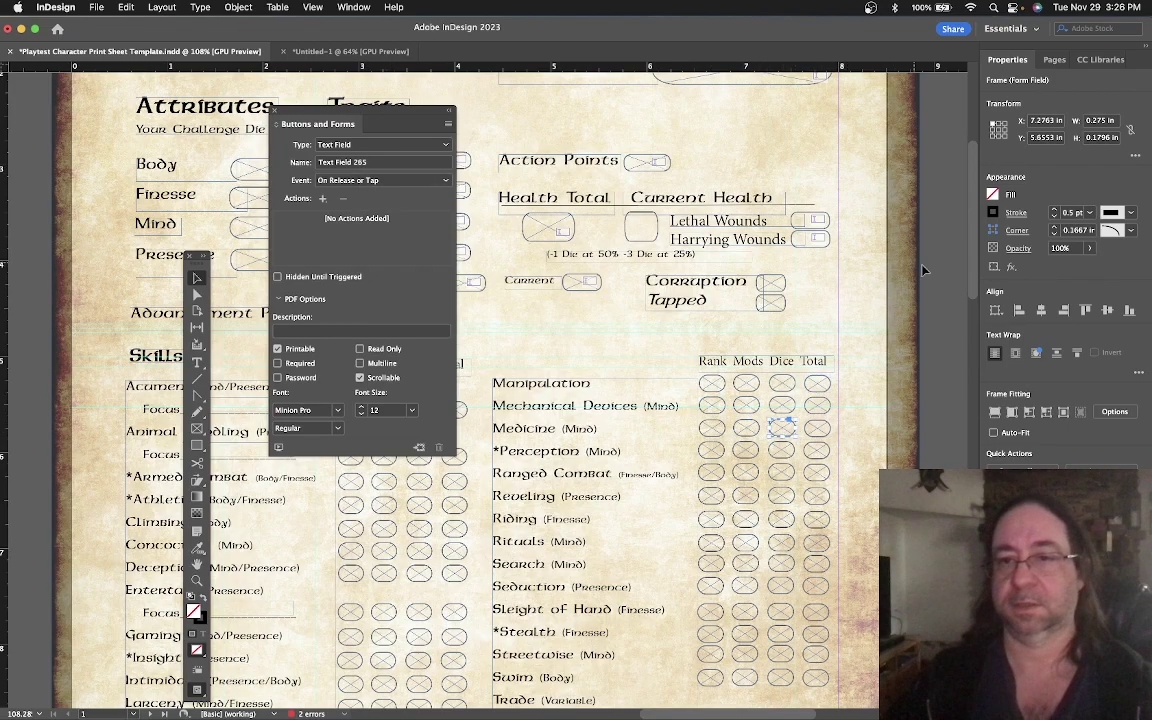
{"action": "scroll", "coordinate": [971, 260], "scroll_direction": "up", "scroll_amount": 6}
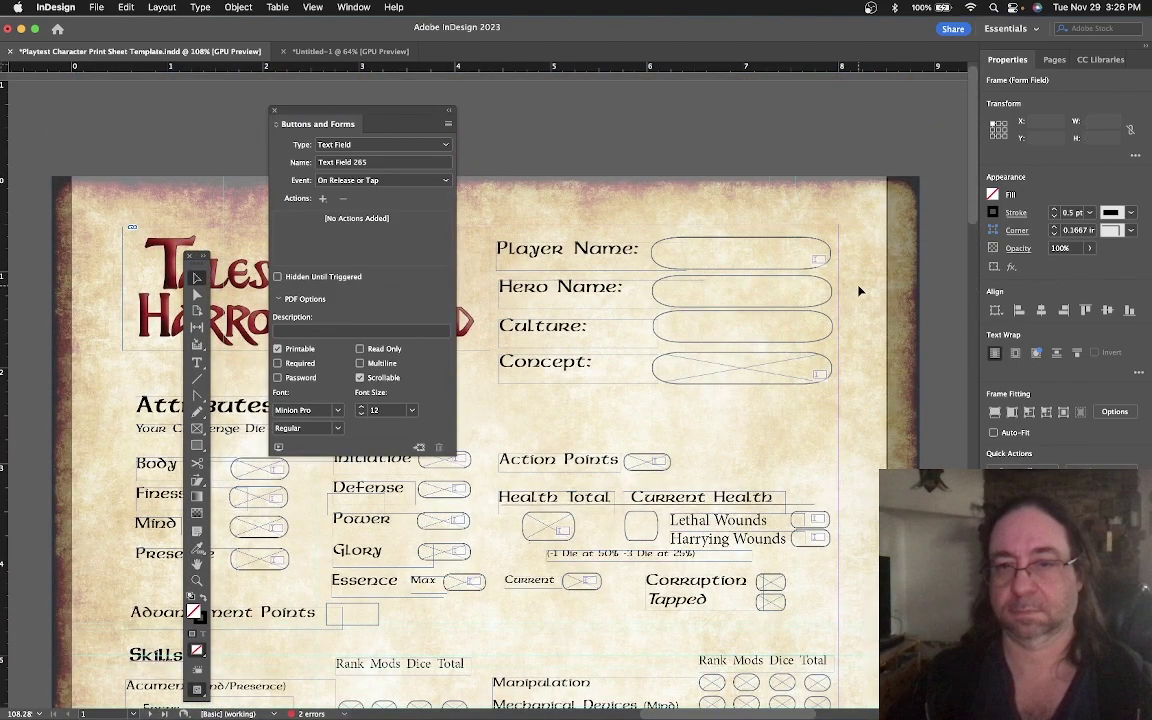
{"action": "left_click", "coordinate": [841, 294]}
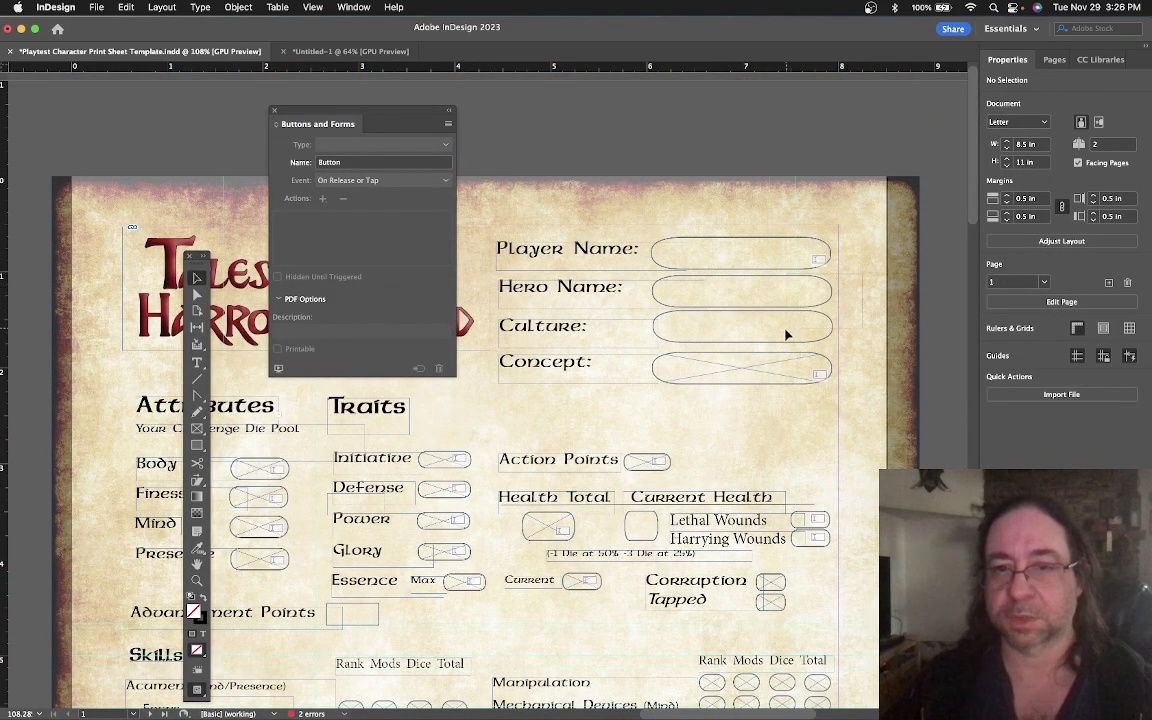
Select the Hero Name and Culture frames and convert them with Object > Interactive > Convert to Text Field
{"action": "left_click_drag", "start_coordinate": [786, 335], "coordinate": [797, 298]}
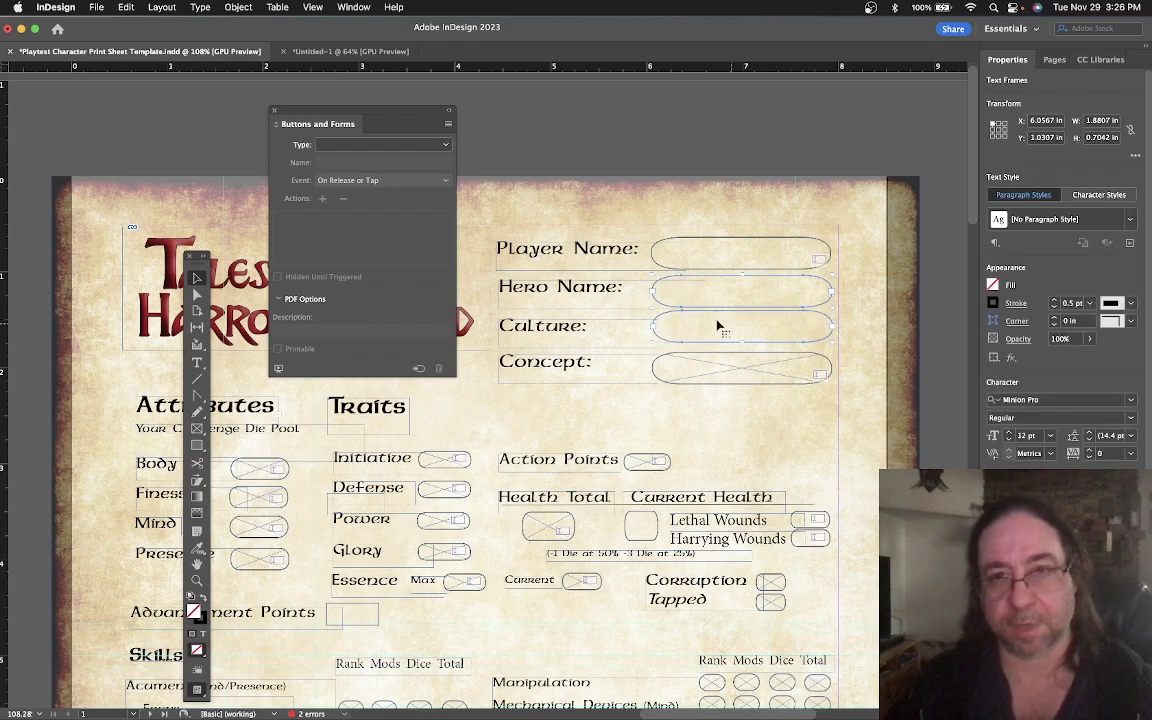
{"action": "scroll", "coordinate": [875, 274], "scroll_direction": "down", "scroll_amount": 10}
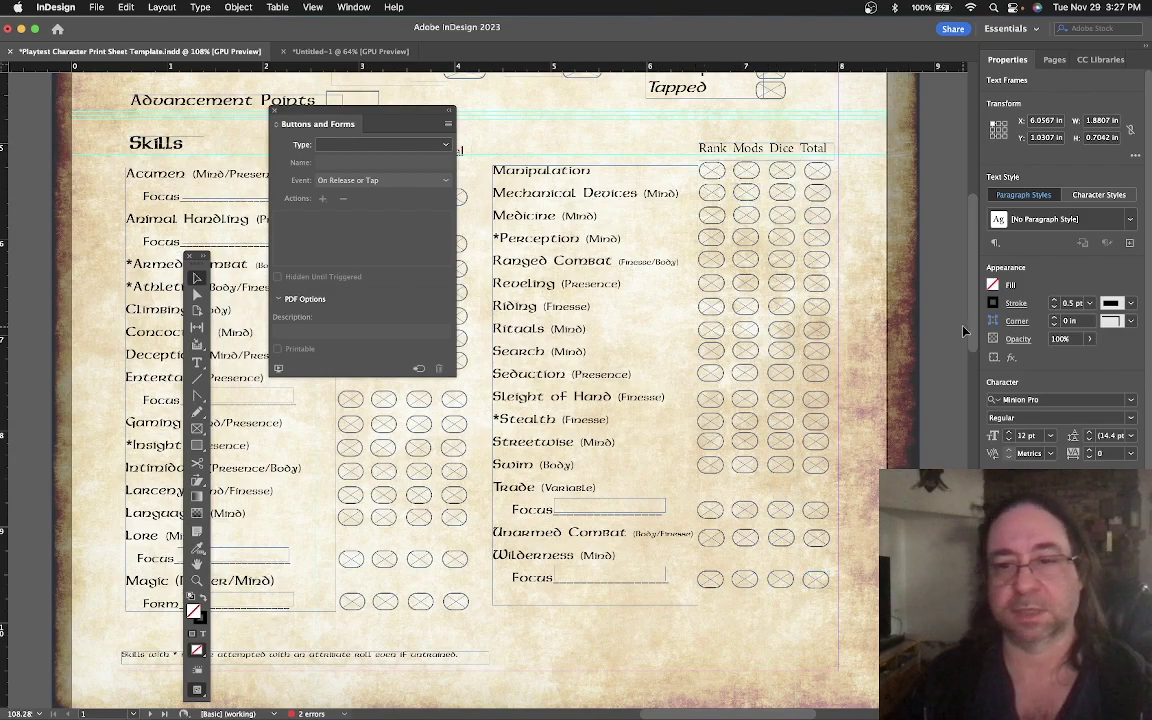
{"action": "scroll", "coordinate": [962, 331], "scroll_direction": "up", "scroll_amount": 9}
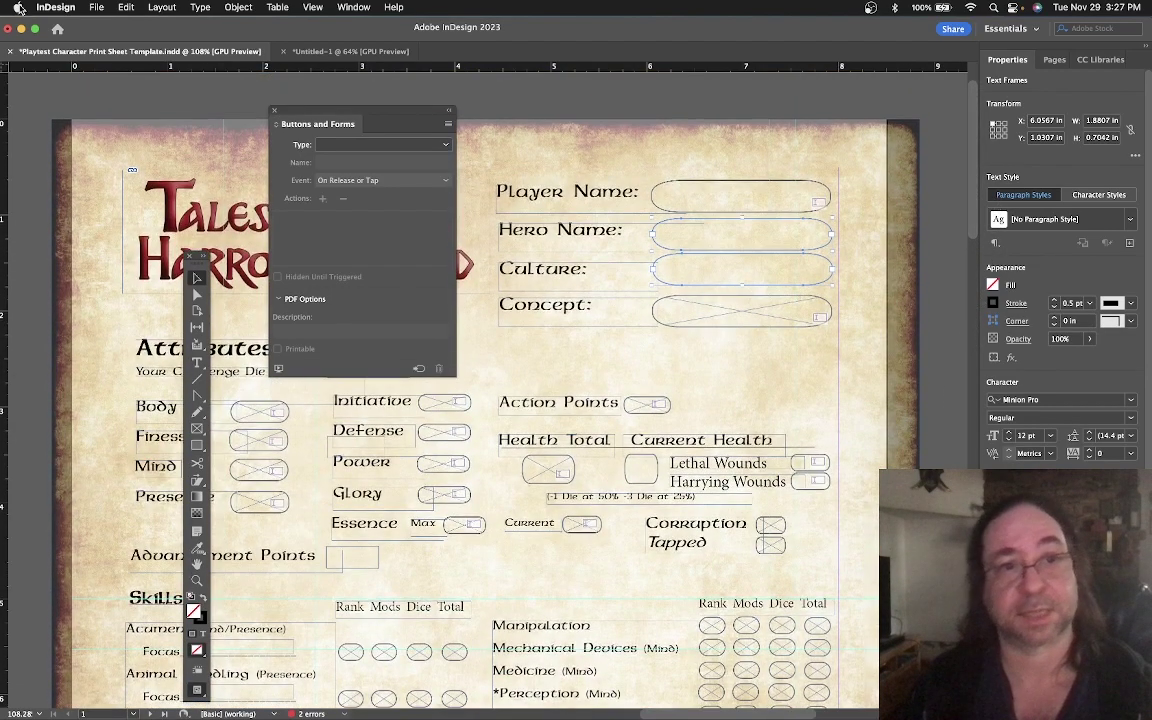
{"action": "left_click", "coordinate": [238, 7]}
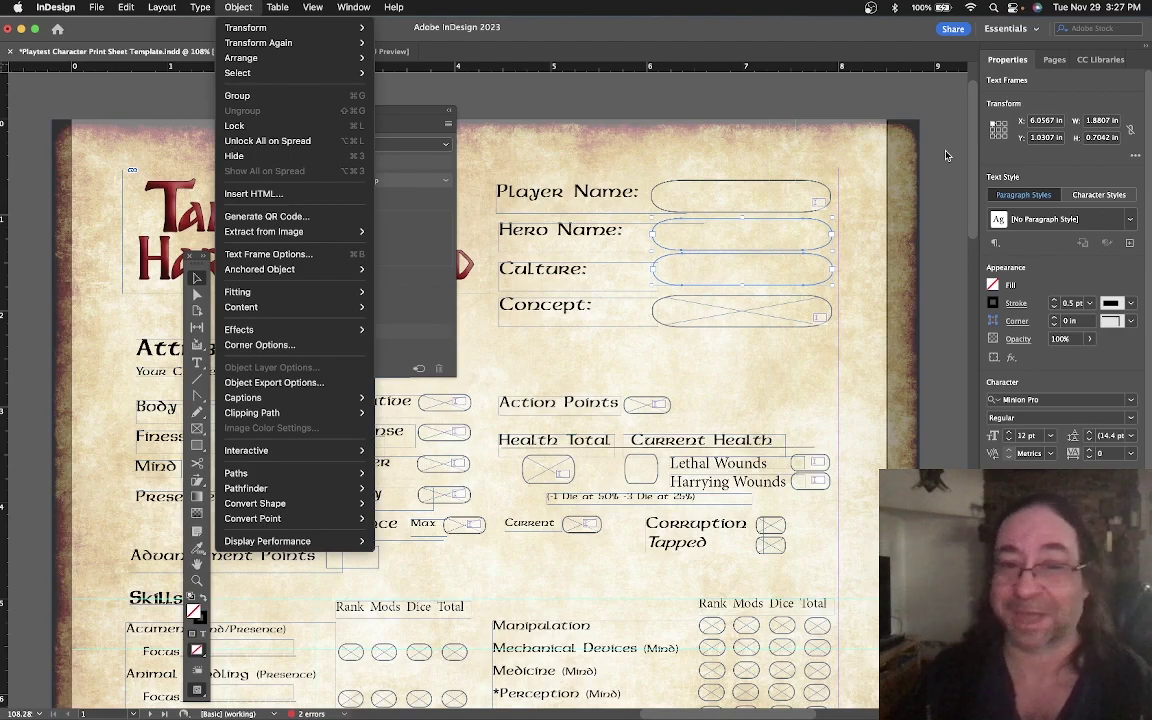
{"action": "mouse_move", "coordinate": [312, 453]}
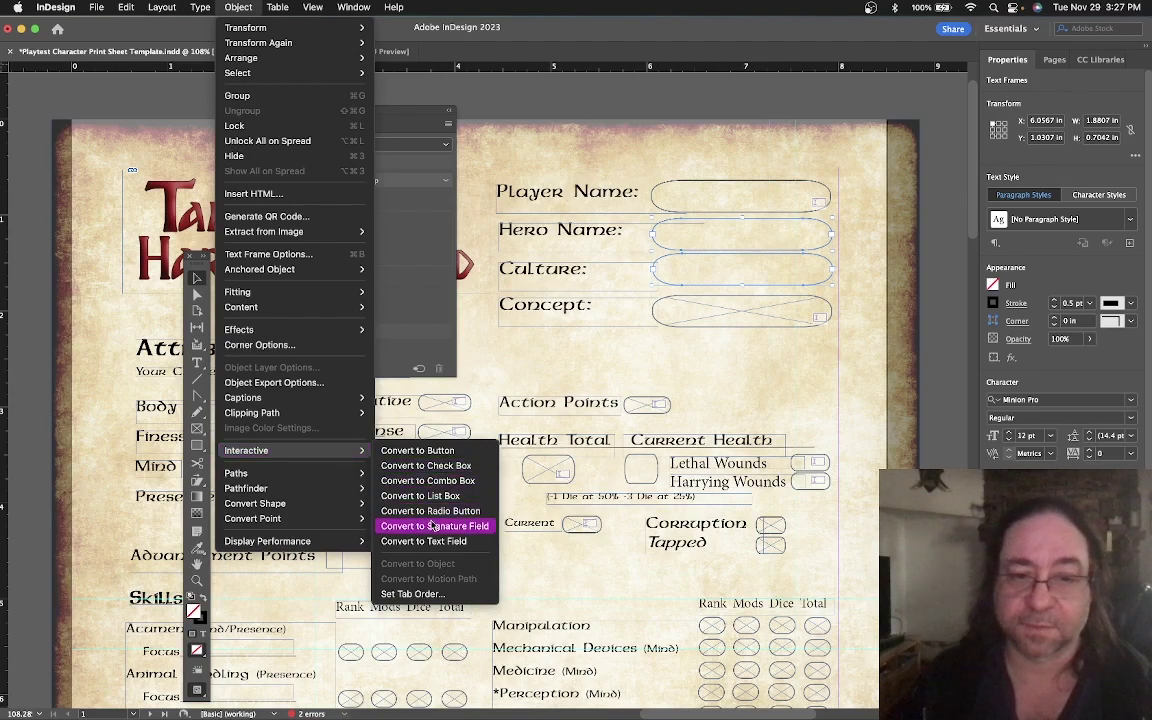
{"action": "left_click", "coordinate": [432, 541]}
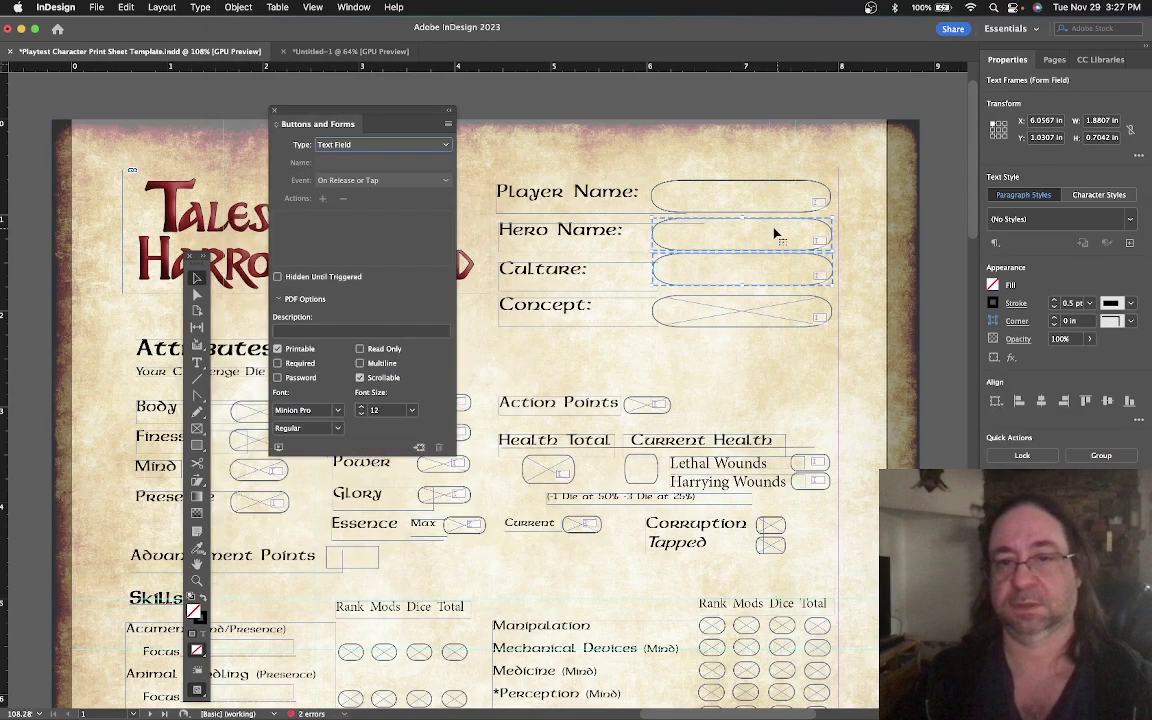
Deselect and check the Lethal Wounds box's field settings
{"action": "left_click", "coordinate": [876, 235]}
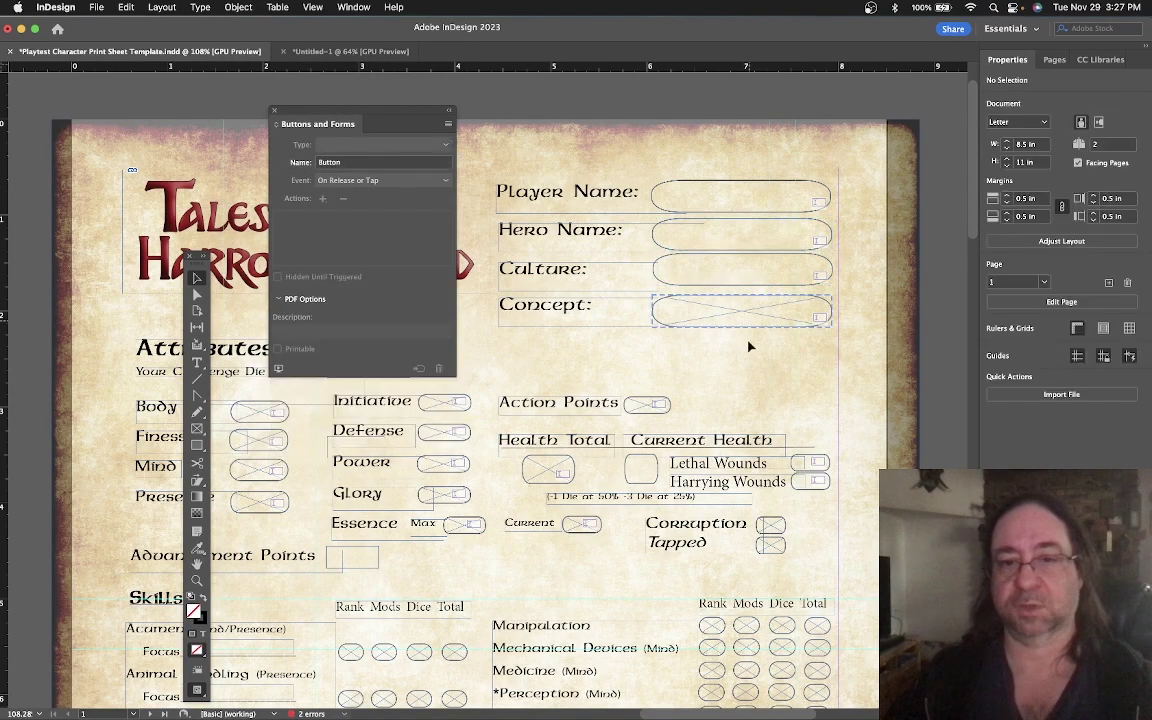
{"action": "left_click", "coordinate": [656, 484]}
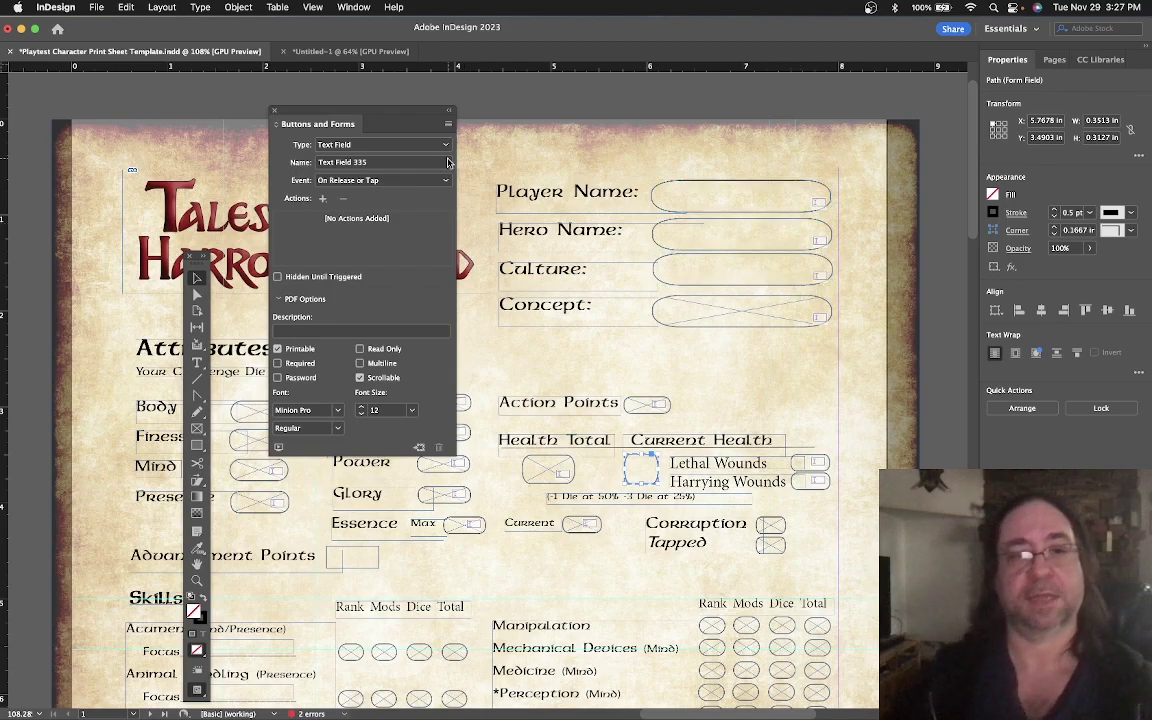
{"action": "left_click", "coordinate": [96, 7]}
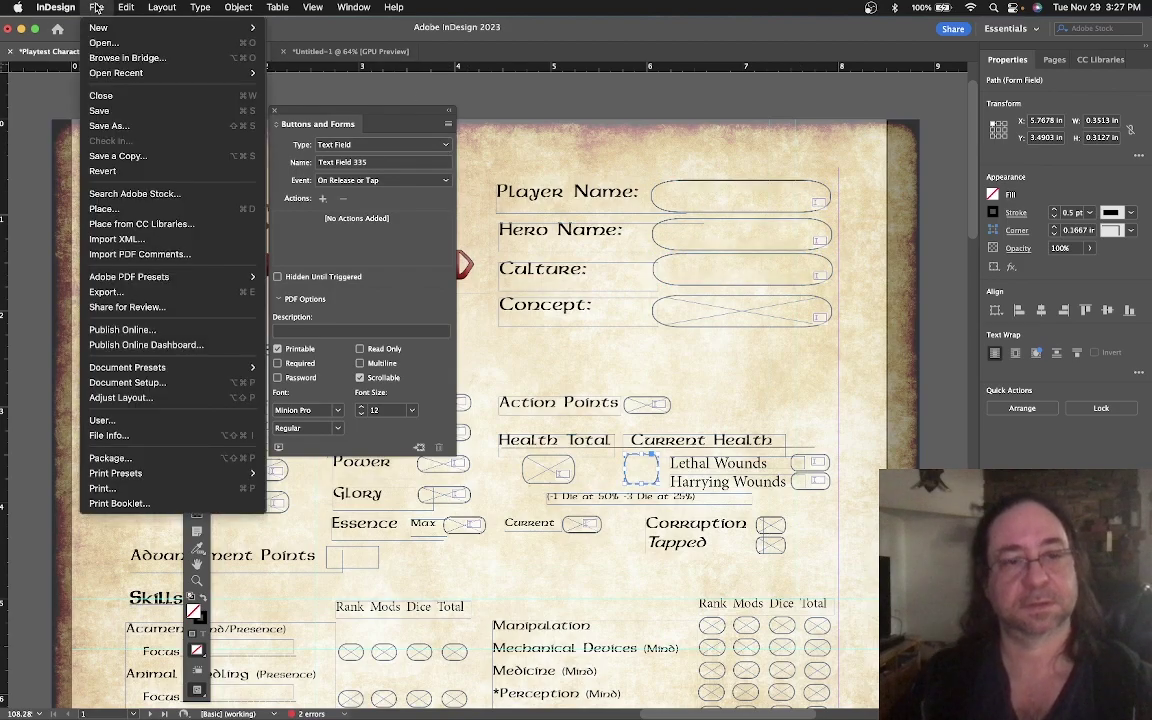
Export as Adobe PDF (Interactive), confirming replacement of Playtest Character Print Sheet Template.pdf
{"action": "mouse_move", "coordinate": [160, 372]}
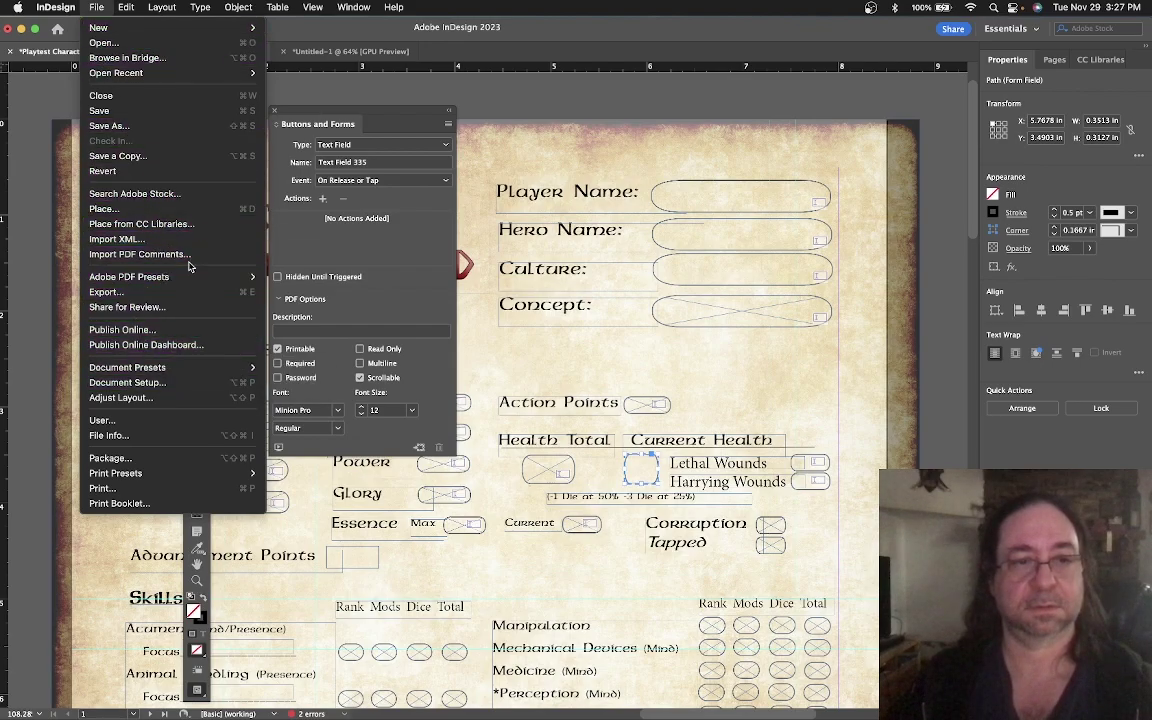
{"action": "left_click", "coordinate": [170, 291]}
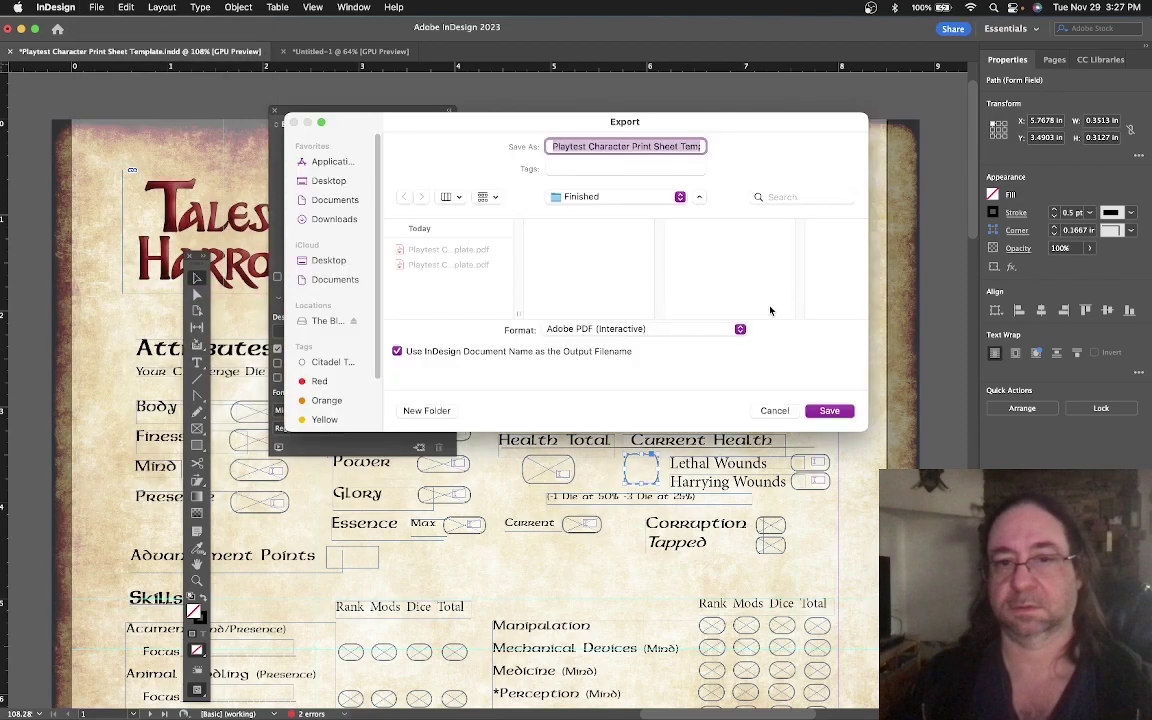
{"action": "left_click", "coordinate": [813, 419]}
{"action": "left_click", "coordinate": [622, 345]}
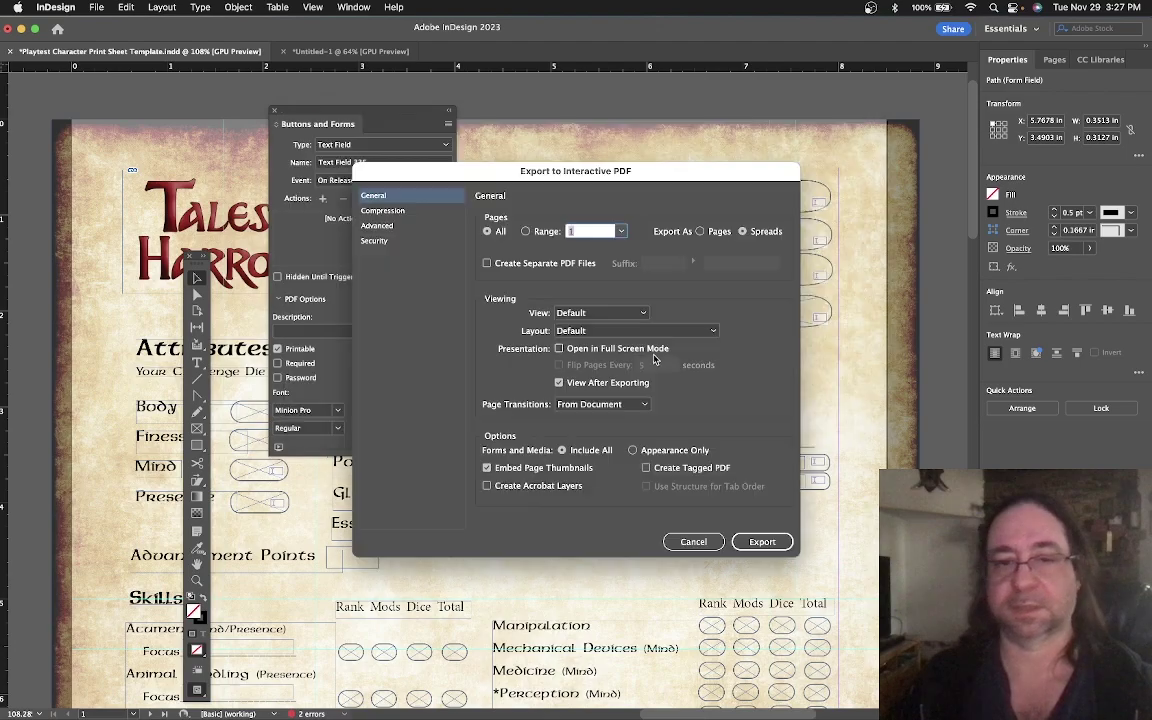
{"action": "left_click", "coordinate": [762, 541]}
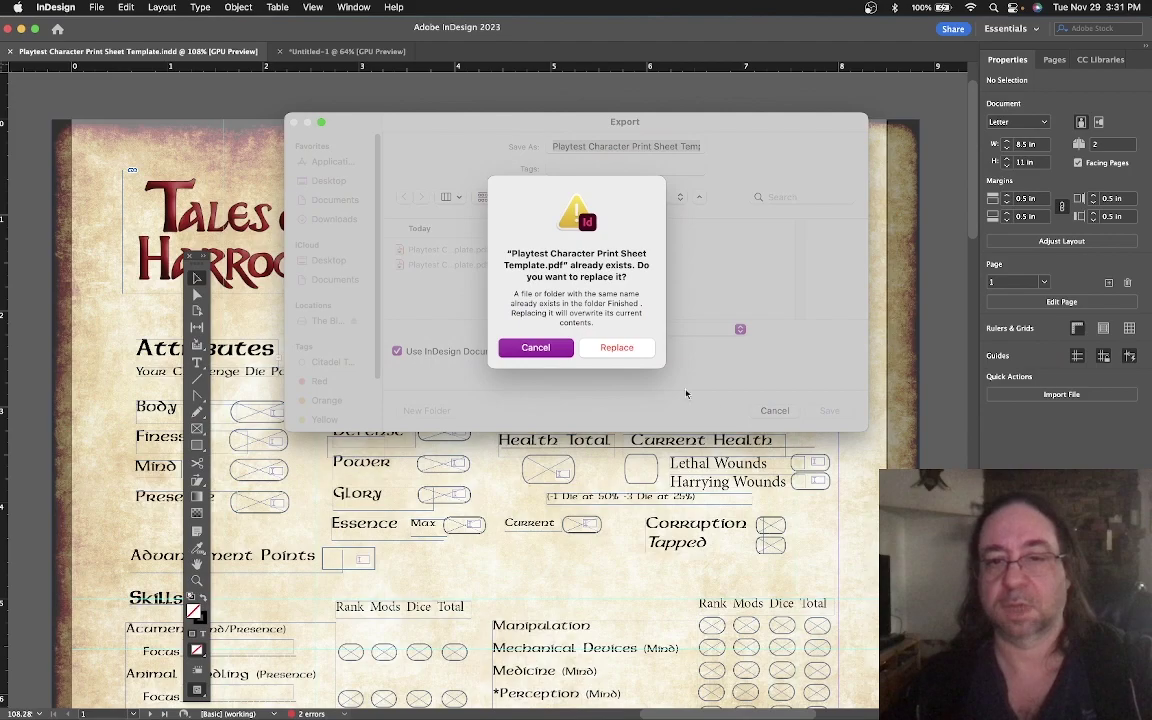
{"action": "left_click", "coordinate": [614, 350]}
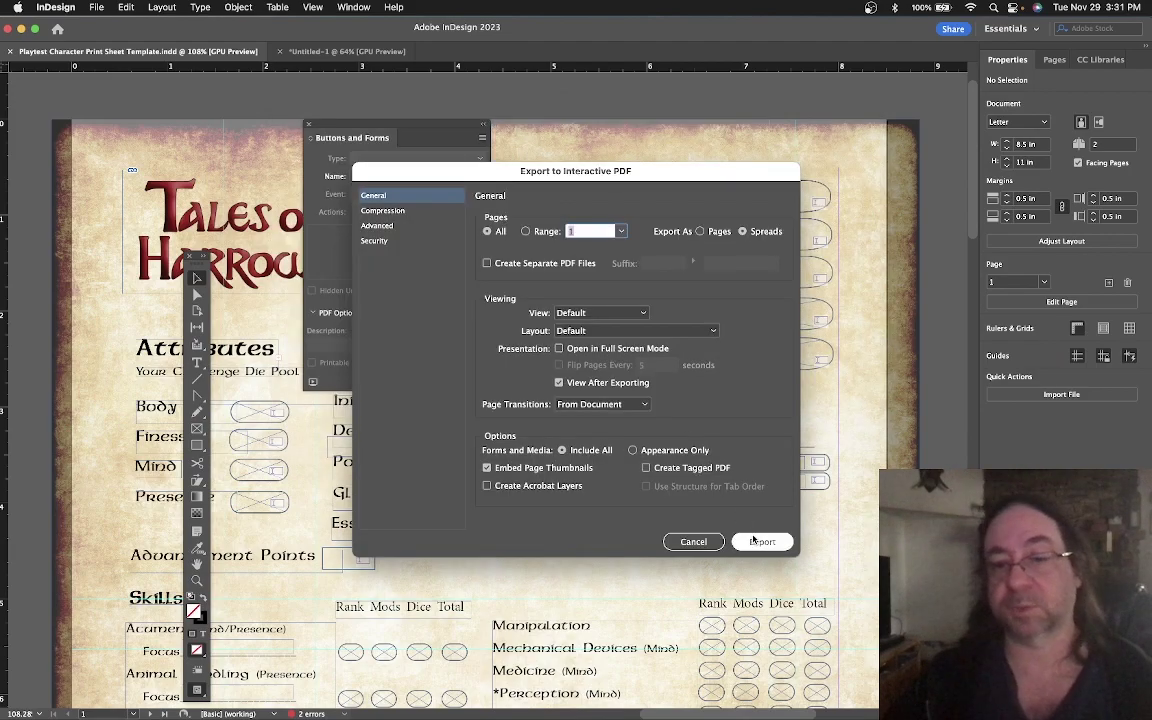
Export the interactive PDF and scroll through both pages in Acrobat to check the fillable fields
{"action": "left_click", "coordinate": [762, 542]}
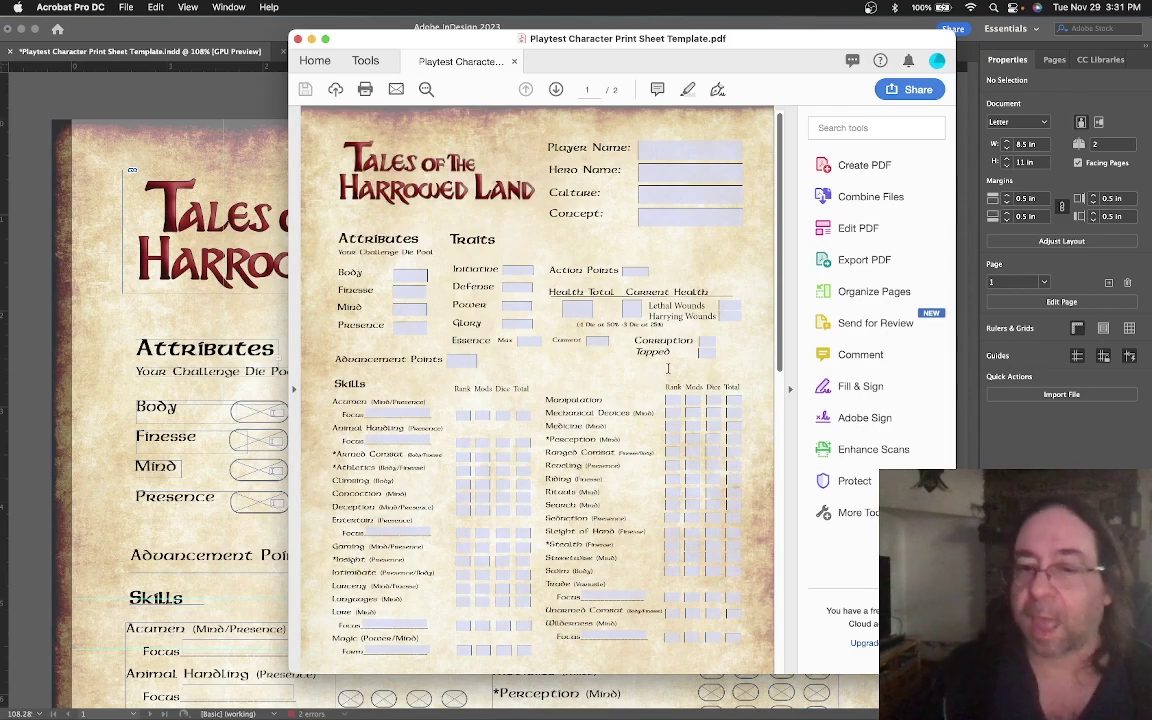
{"action": "scroll", "coordinate": [668, 362], "scroll_direction": "down", "scroll_amount": 3}
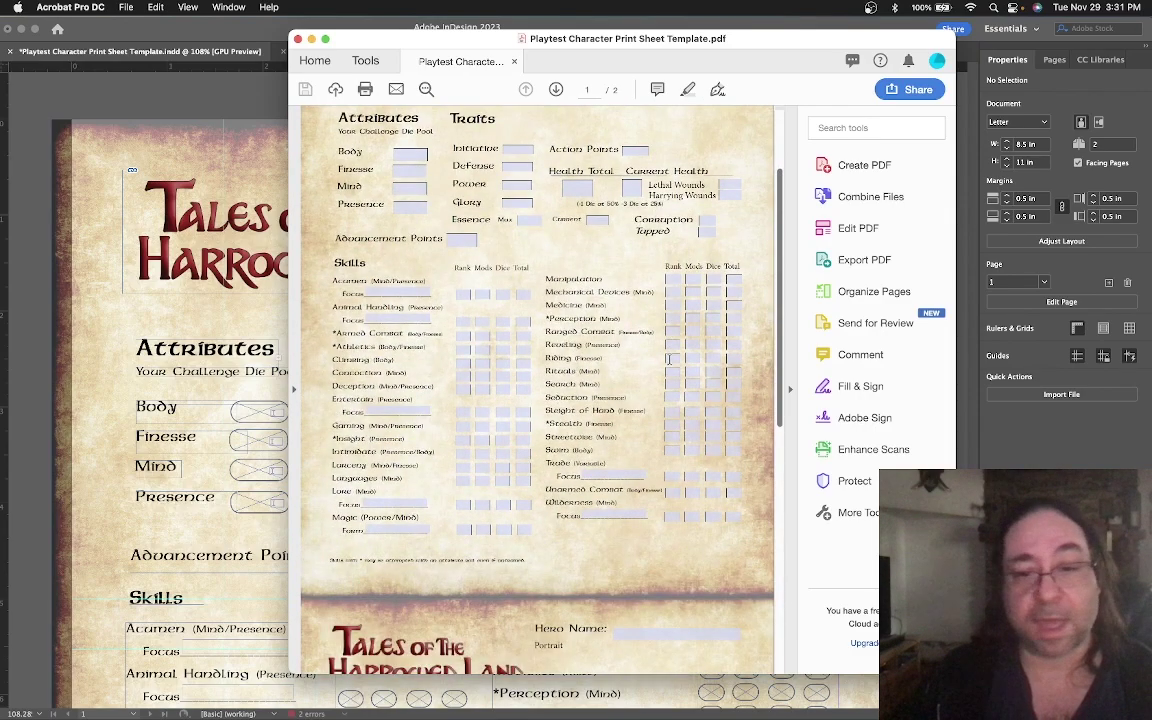
{"action": "scroll", "coordinate": [670, 359], "scroll_direction": "down", "scroll_amount": 12}
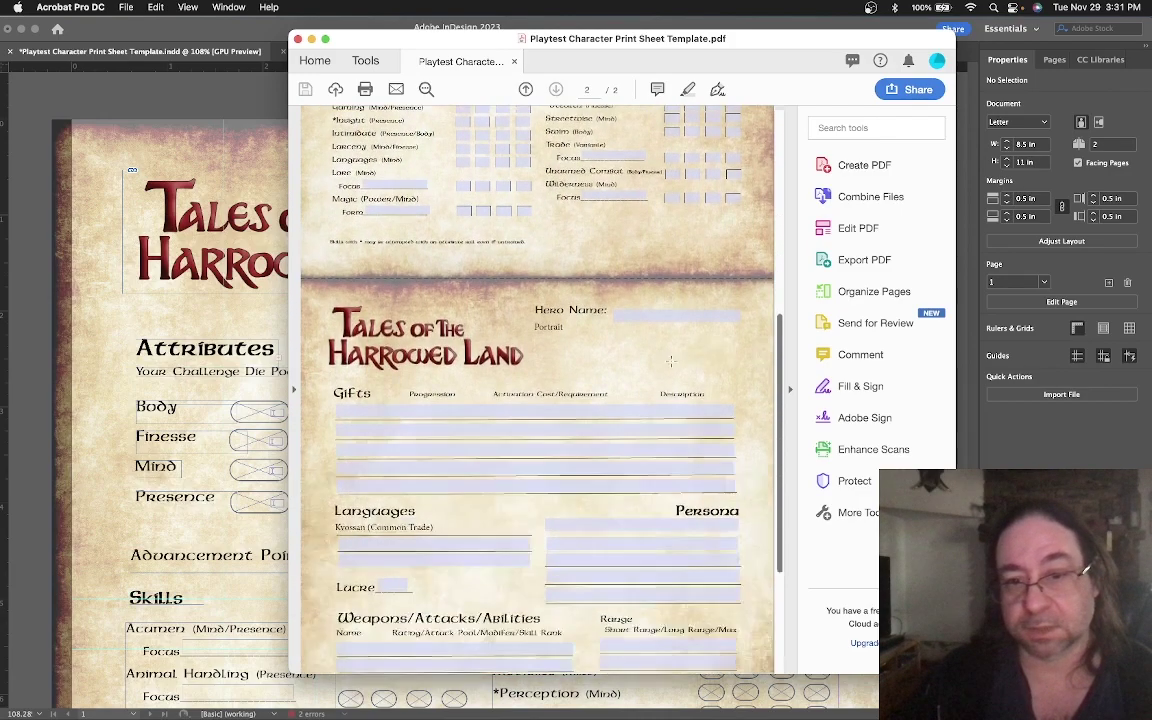
{"action": "scroll", "coordinate": [671, 360], "scroll_direction": "up", "scroll_amount": 12}
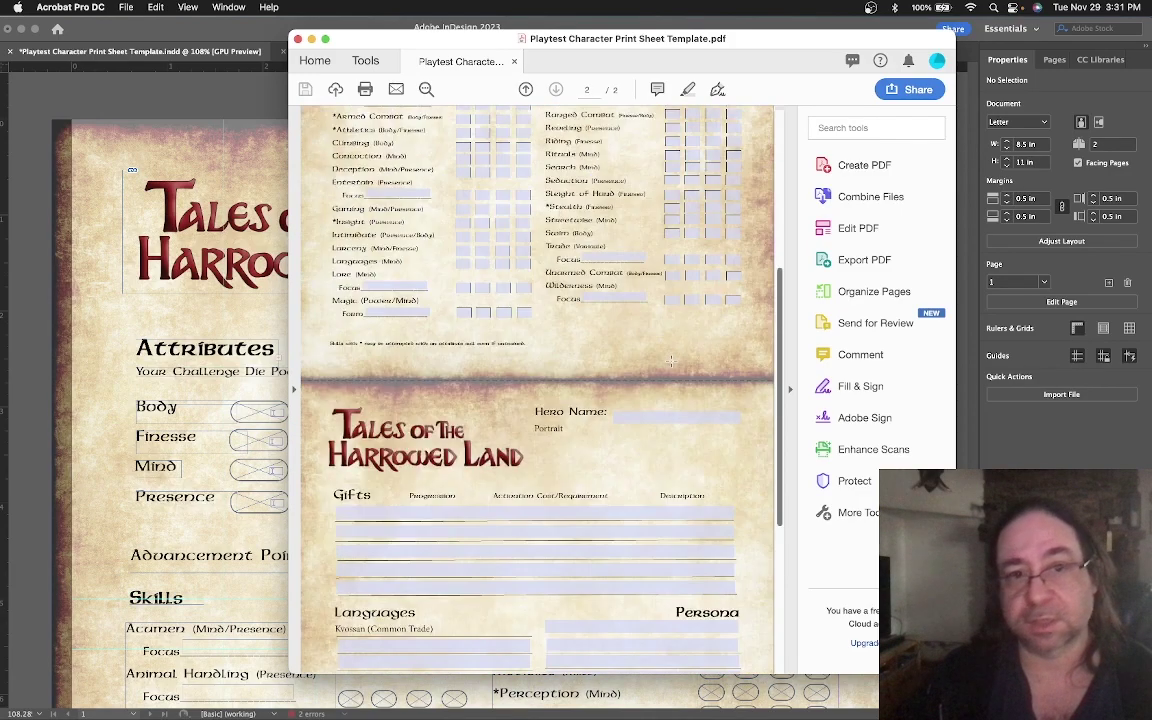